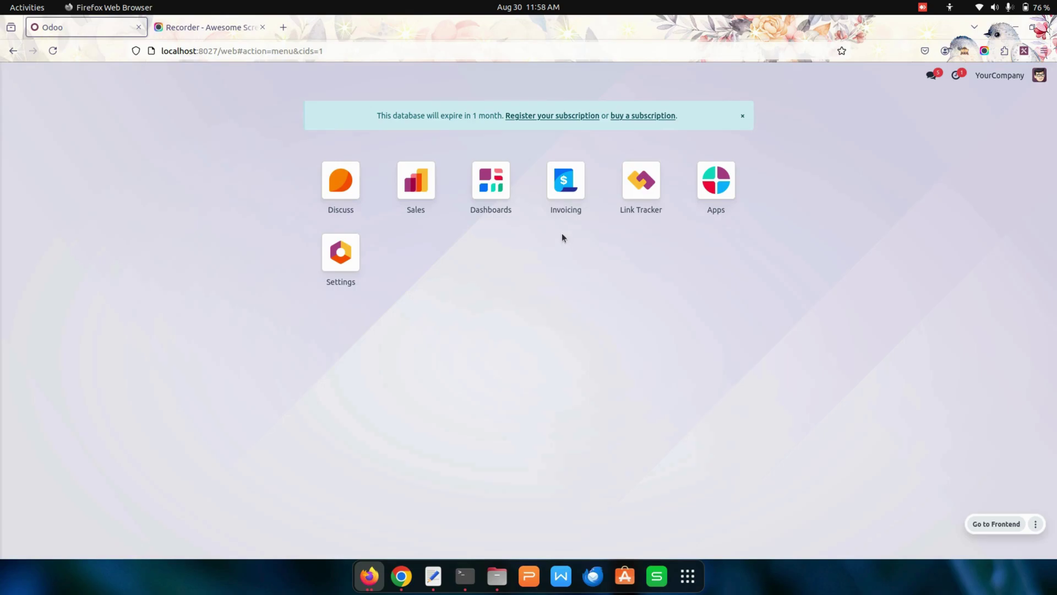
- Go to the Custom Sequence list under Invoicing configuration
{"action": "left_click", "coordinate": [566, 182]}
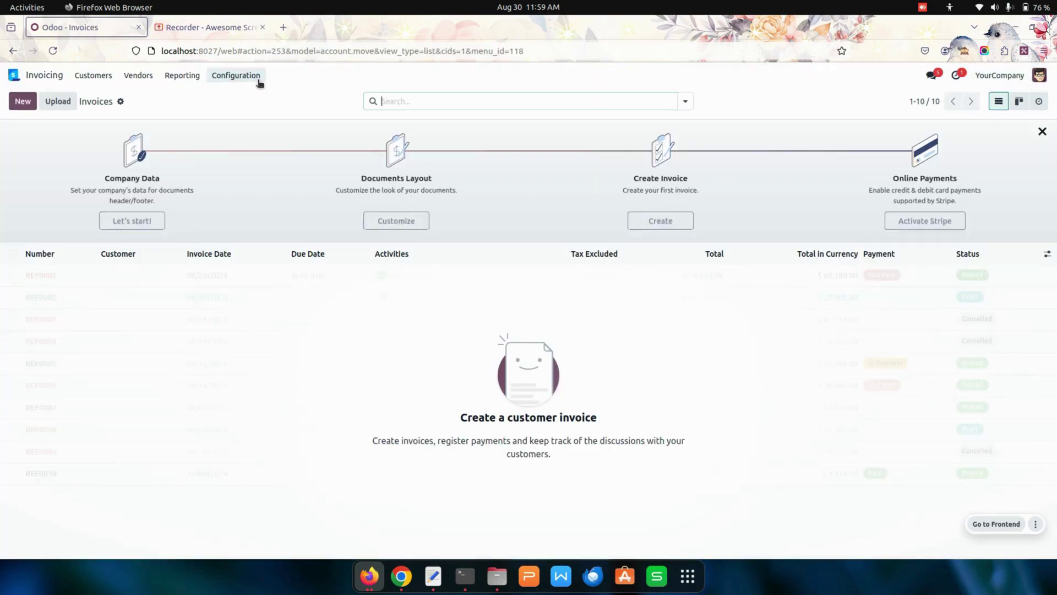
{"action": "left_click", "coordinate": [259, 80]}
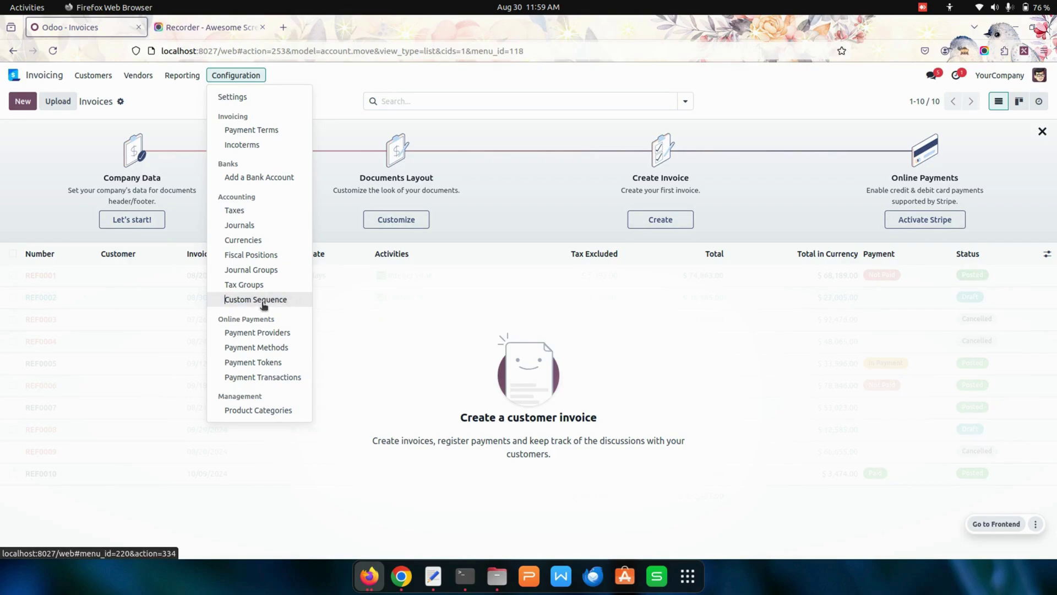
{"action": "left_click", "coordinate": [263, 303]}
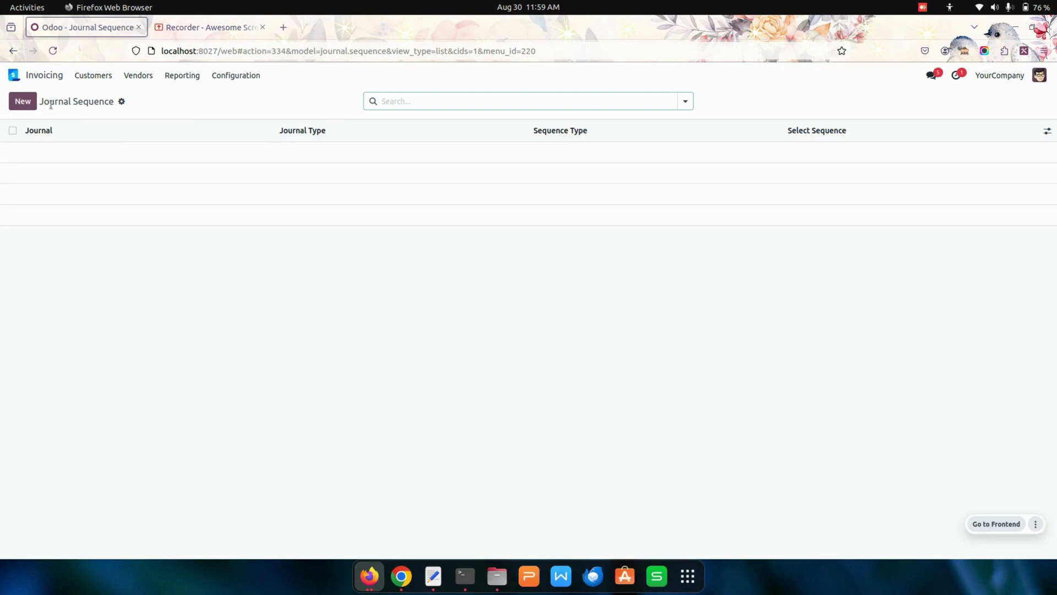
- Add a Customer Invoices line of type Invoice/Bill Sequence and create a new sequence named INVOICE
{"action": "left_click", "coordinate": [21, 103]}
{"action": "left_click", "coordinate": [109, 156]}
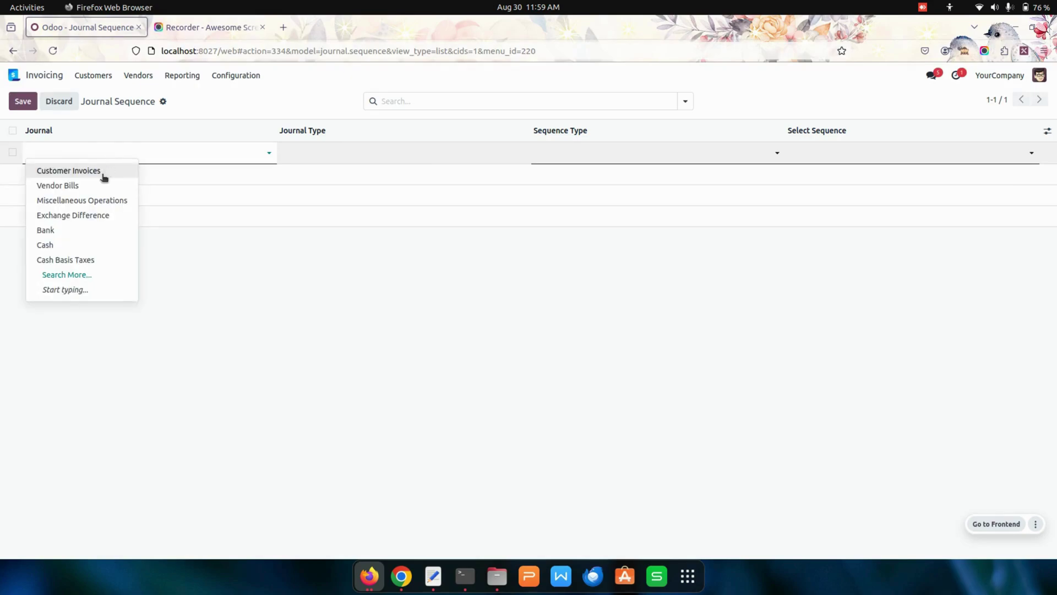
{"action": "left_click", "coordinate": [104, 176]}
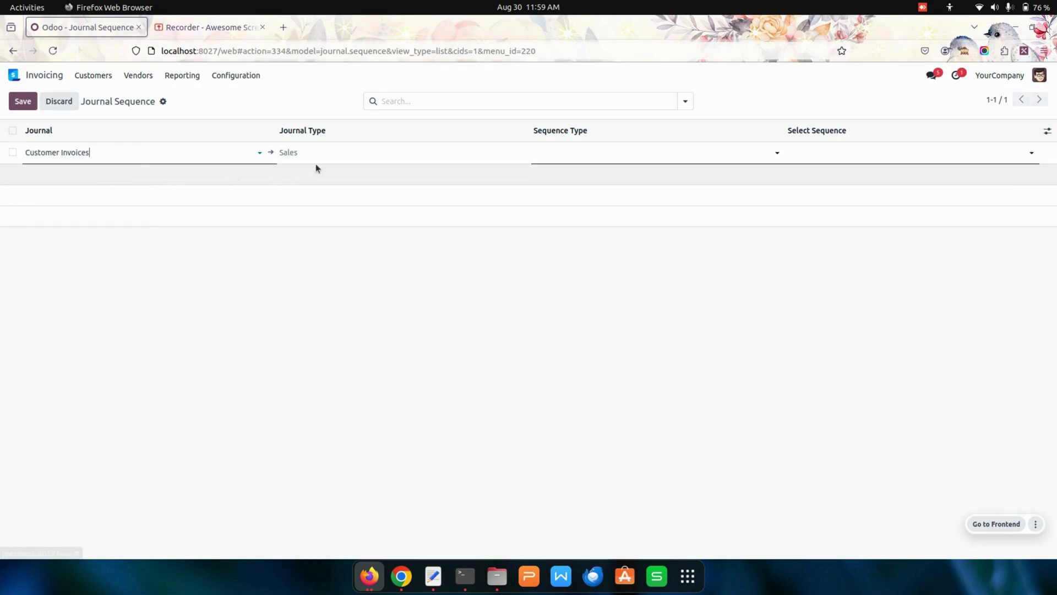
{"action": "left_click", "coordinate": [620, 152]}
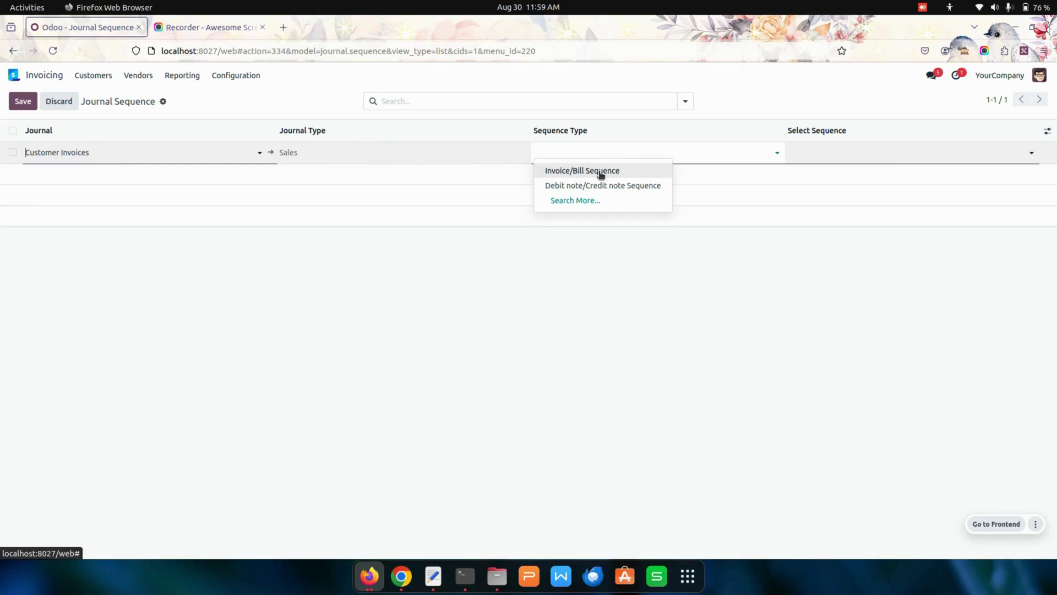
{"action": "left_click", "coordinate": [597, 172]}
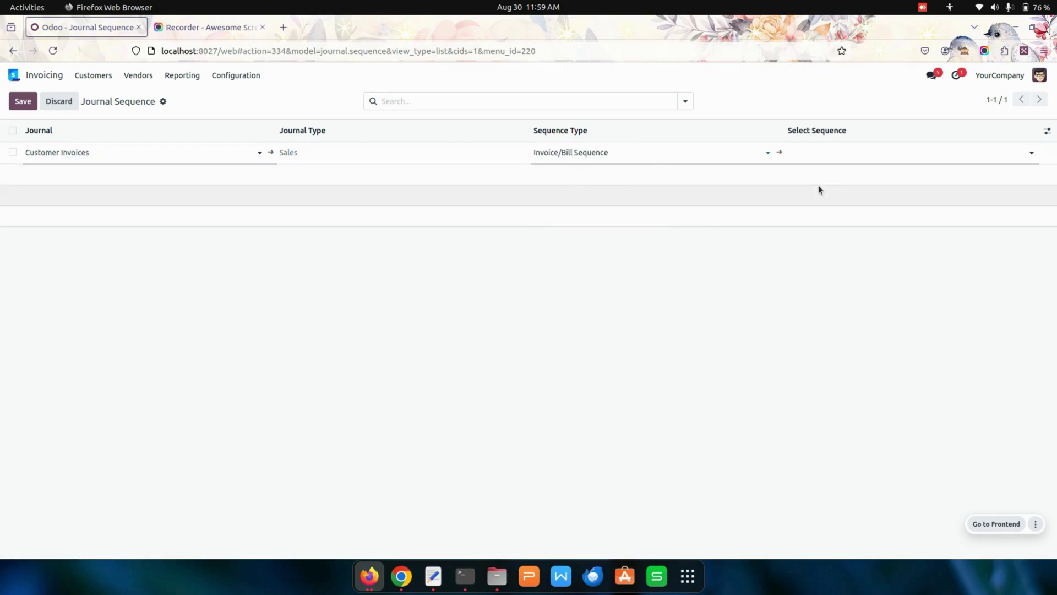
{"action": "left_click", "coordinate": [832, 156]}
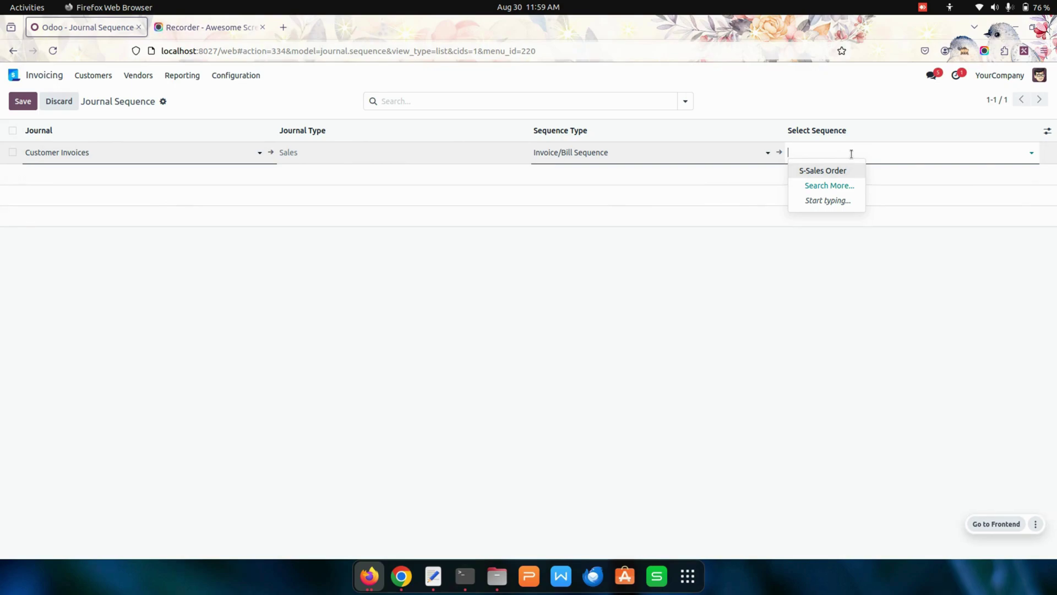
{"action": "type", "text": "INV"}
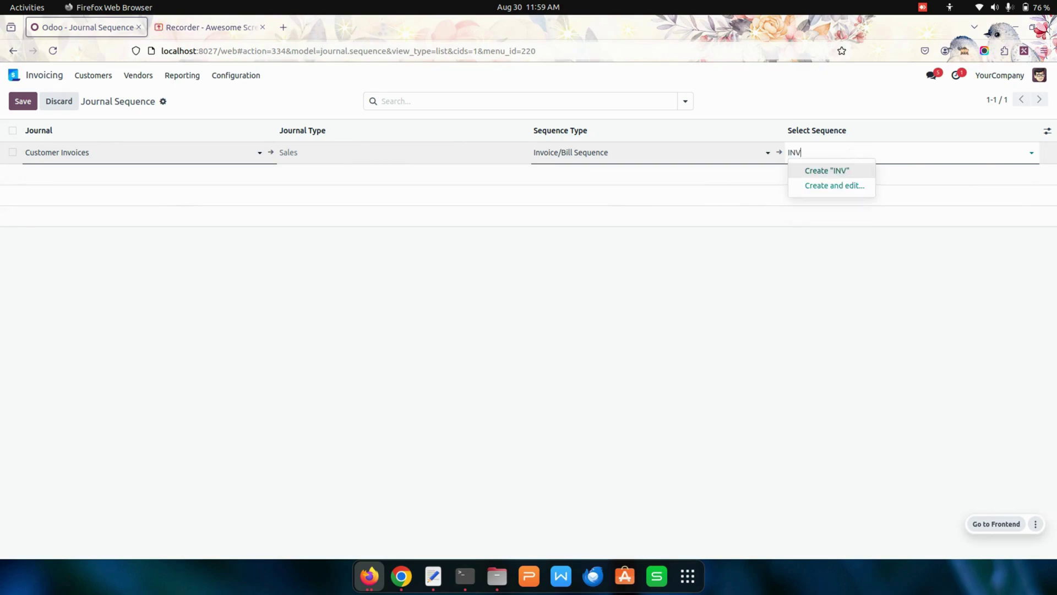
{"action": "type", "text": "OICE"}
{"action": "key", "text": "ctrl+a"}
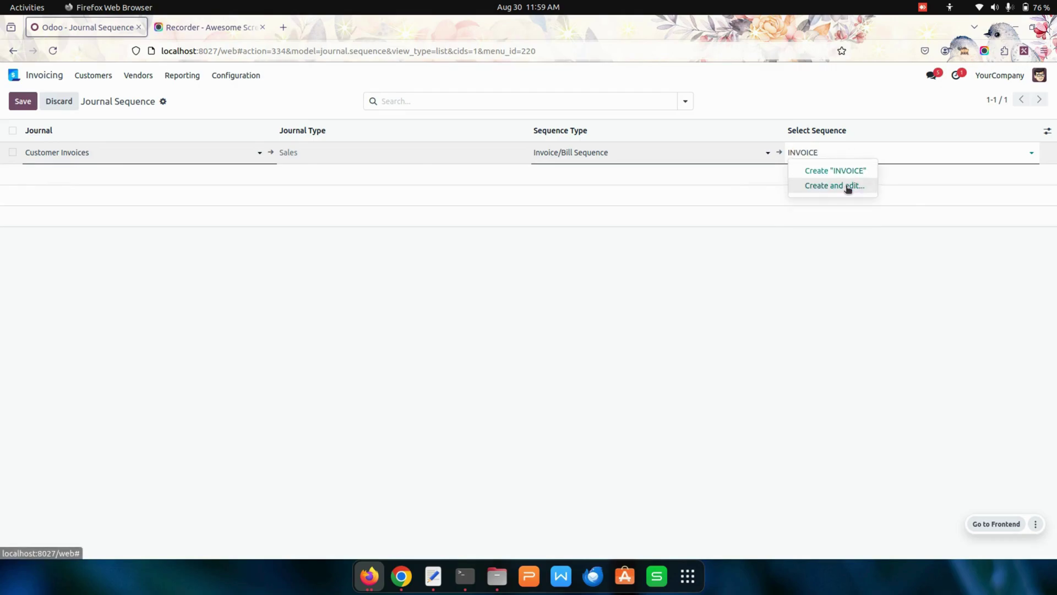
{"action": "left_click", "coordinate": [834, 185]}
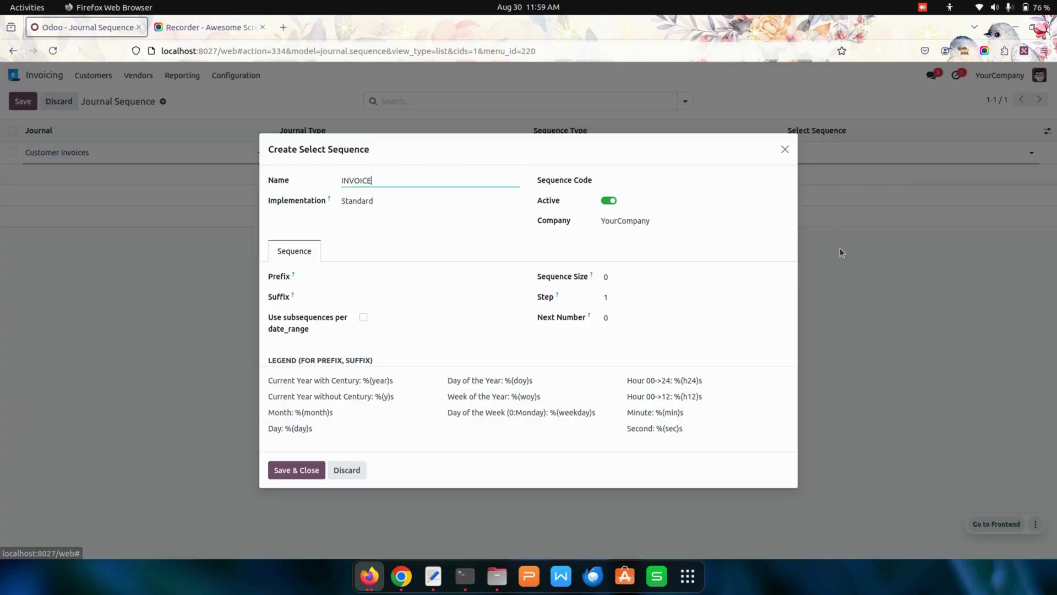
- Give INVOICE code account.move, prefix INV-SEQ and size 4, then save the Customer Invoices line
{"action": "left_click", "coordinate": [629, 179]}
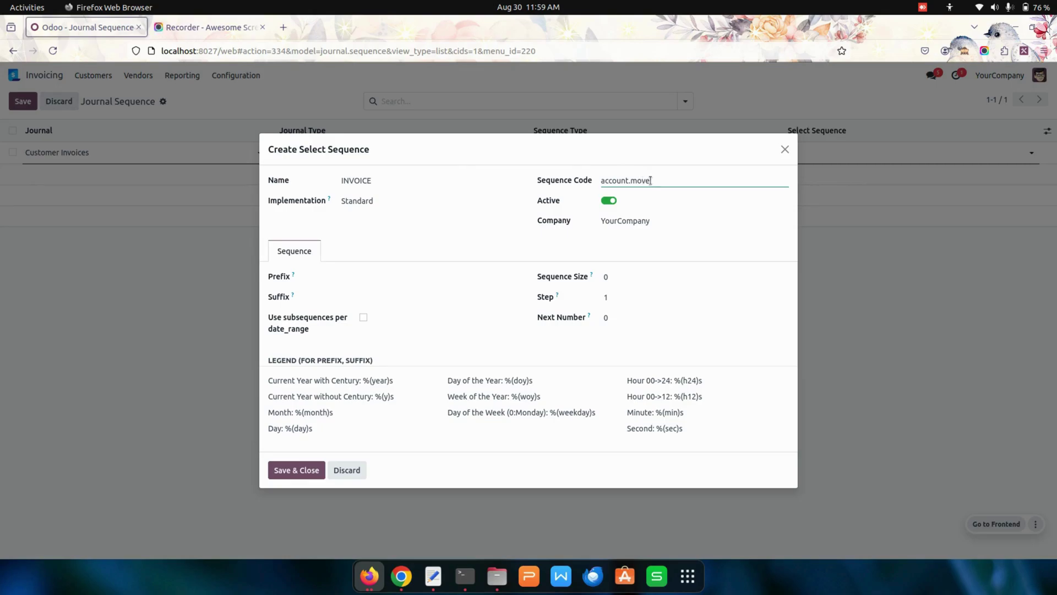
{"action": "left_click", "coordinate": [374, 276]}
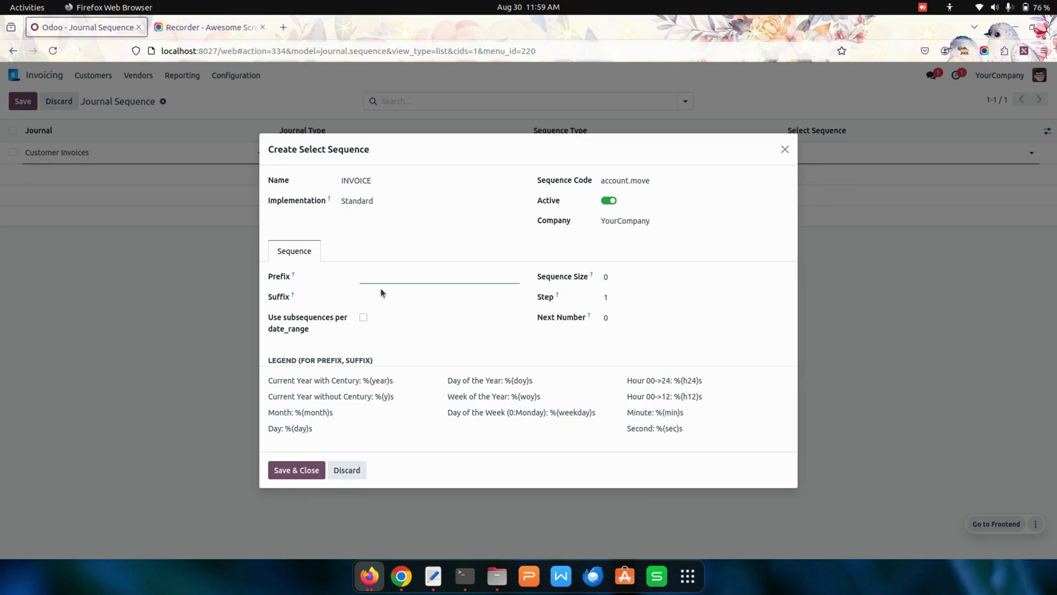
{"action": "type", "text": "INV-SEQ"}
{"action": "left_click", "coordinate": [632, 276]}
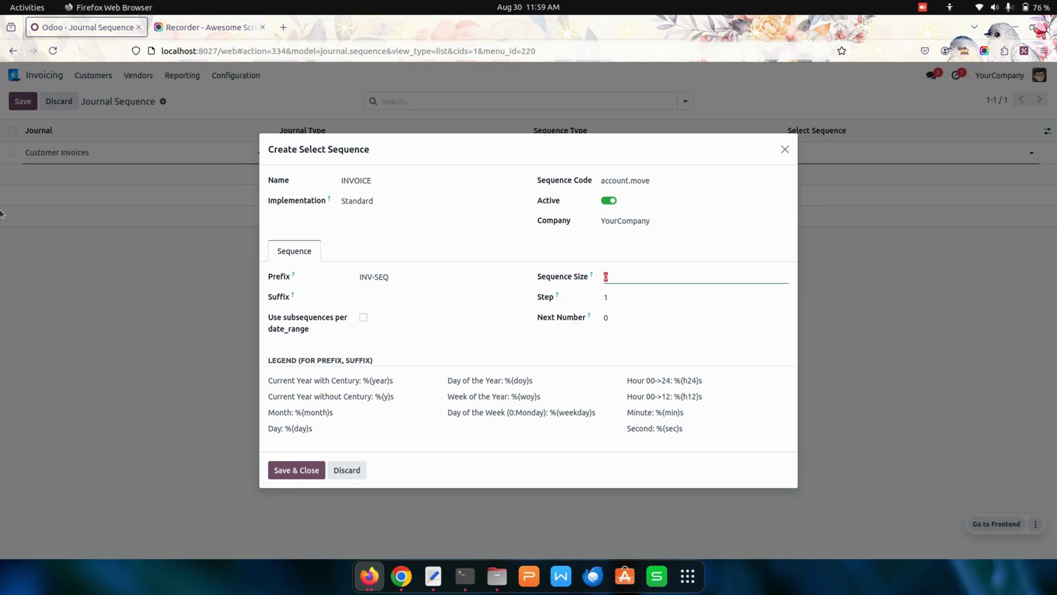
{"action": "type", "text": "4"}
{"action": "left_click", "coordinate": [293, 467]}
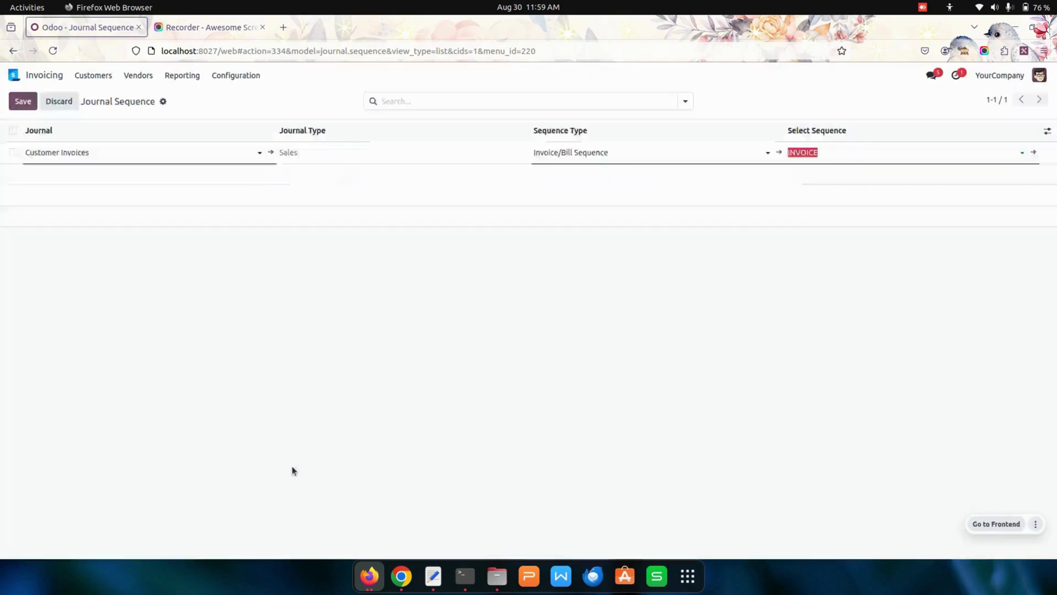
{"action": "left_click", "coordinate": [22, 106]}
- Start a new customer invoice with a Customizable Desk (Custom, White) line dated 08/30/2024
{"action": "right_click", "coordinate": [102, 79]}
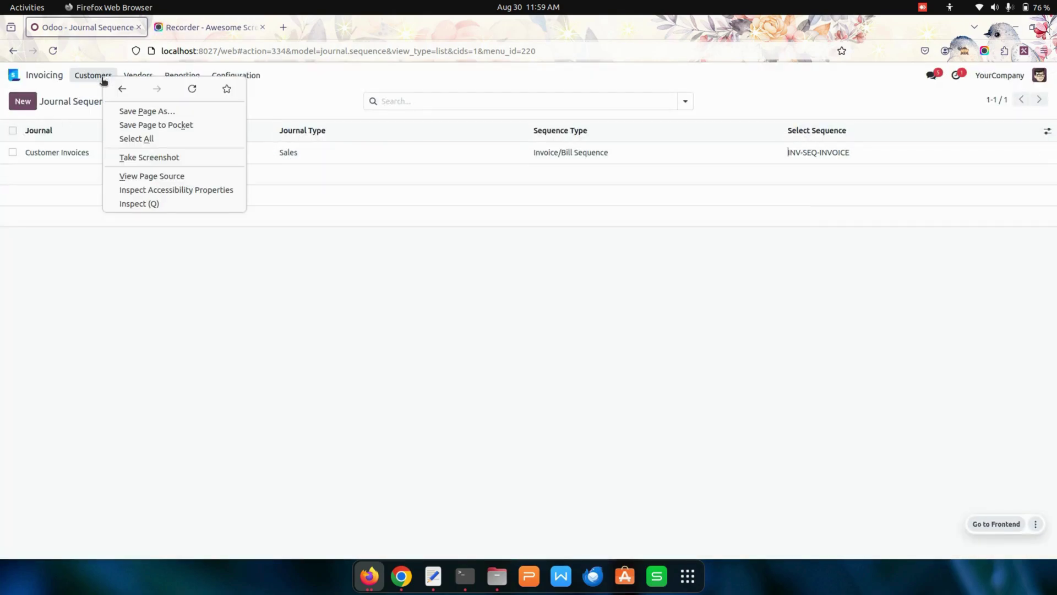
{"action": "left_click", "coordinate": [92, 79]}
{"action": "left_click", "coordinate": [92, 76]}
{"action": "left_click", "coordinate": [95, 97]}
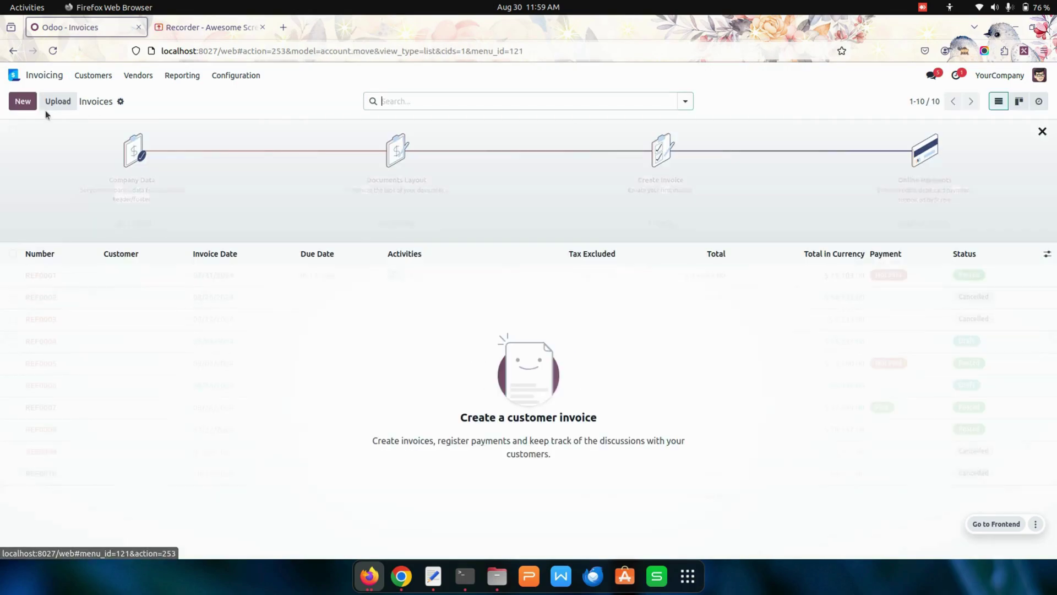
{"action": "left_click", "coordinate": [22, 102]}
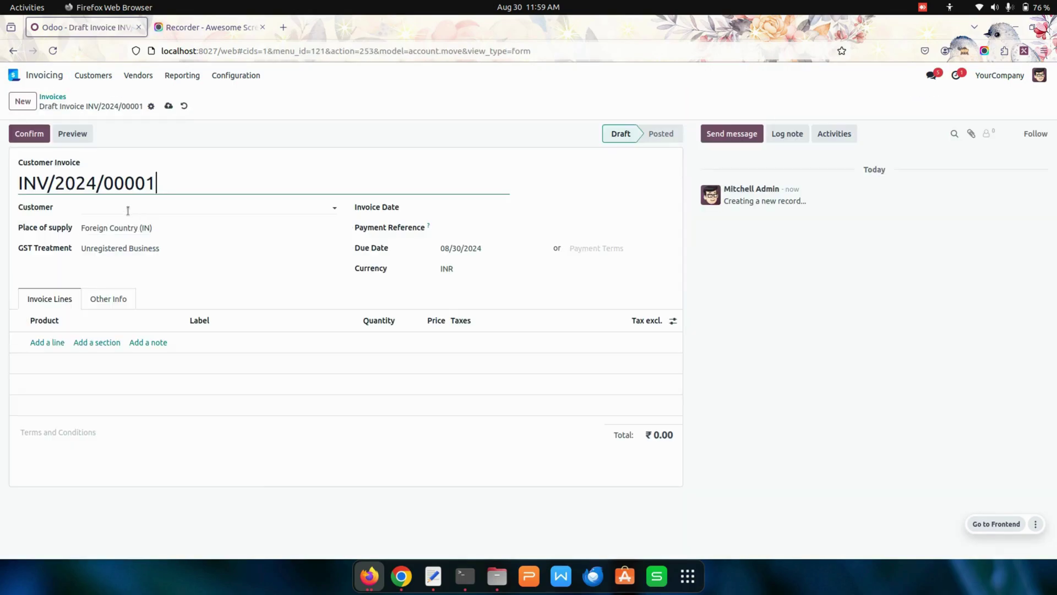
{"action": "left_click", "coordinate": [48, 342]}
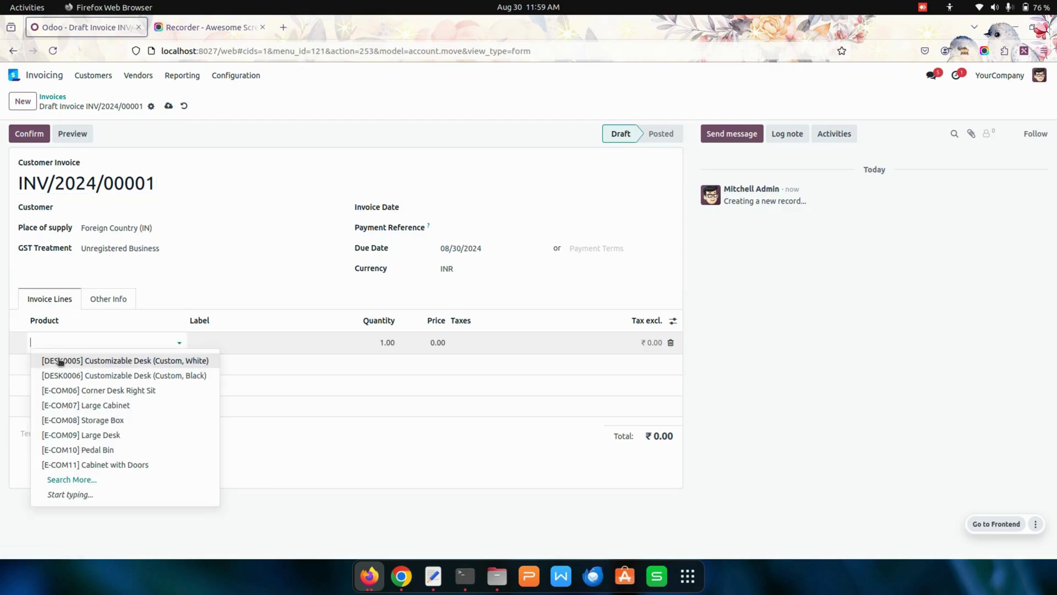
{"action": "left_click", "coordinate": [57, 361]}
{"action": "left_click", "coordinate": [486, 210]}
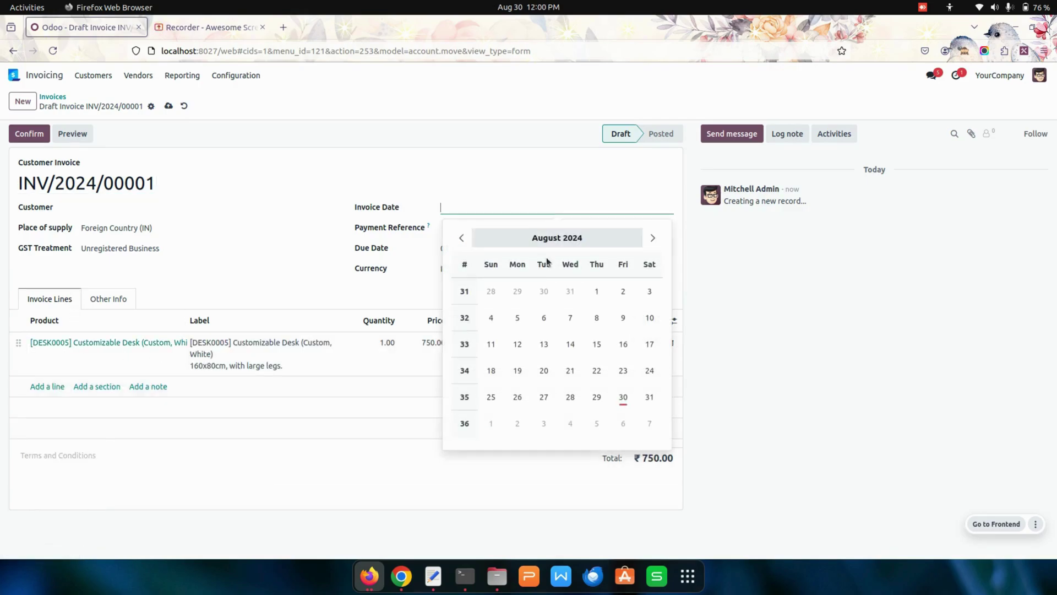
{"action": "left_click", "coordinate": [623, 396]}
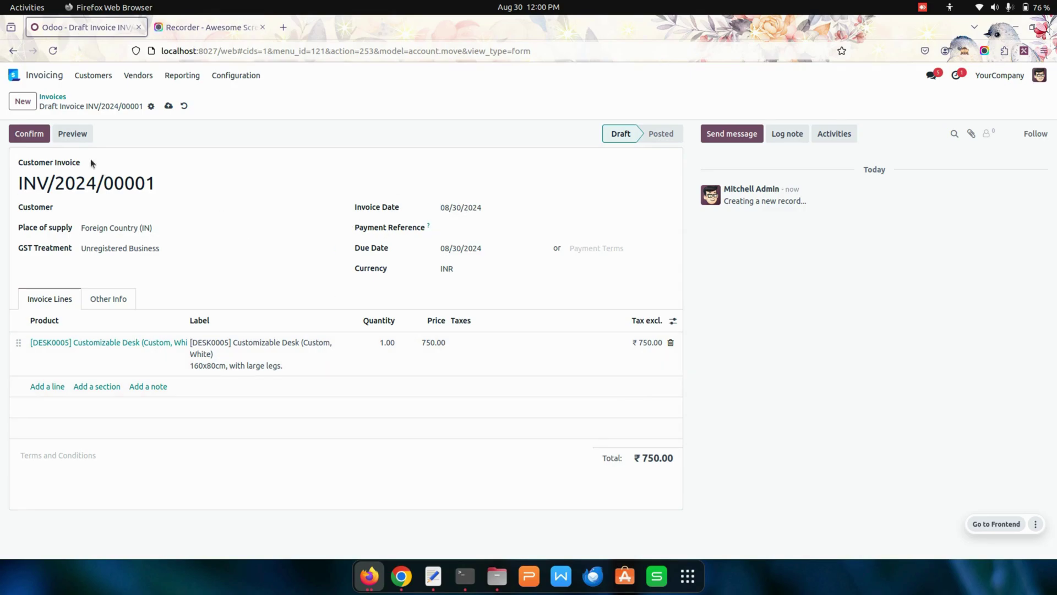
- Set the customer to Azure Interior and post the invoice, numbered INV-SEQ0001
{"action": "left_click", "coordinate": [26, 134]}
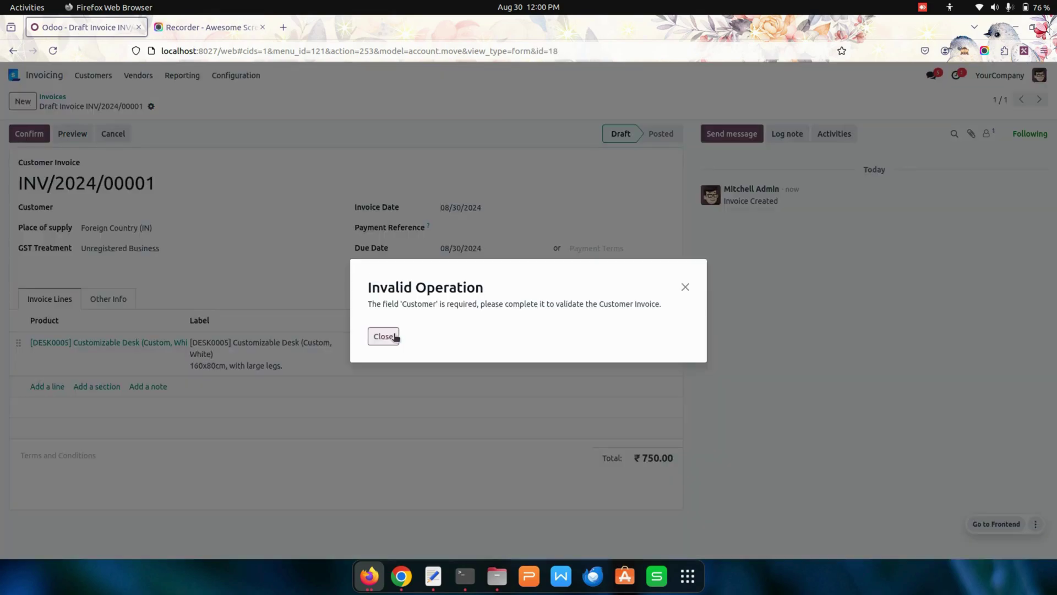
{"action": "left_click", "coordinate": [394, 337]}
{"action": "left_click", "coordinate": [101, 207]}
{"action": "left_click", "coordinate": [117, 251]}
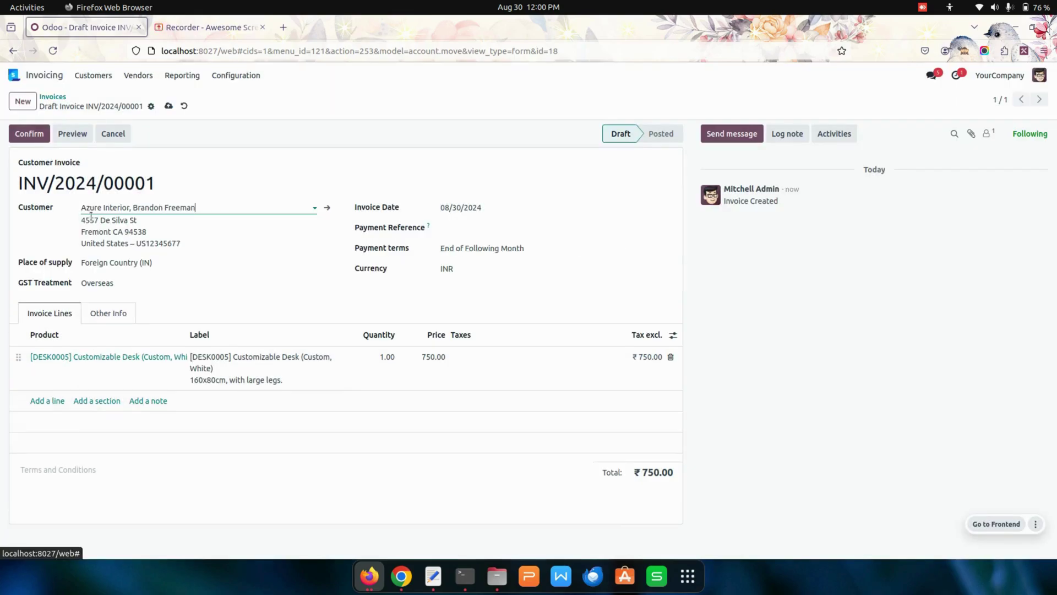
{"action": "left_click", "coordinate": [29, 133]}
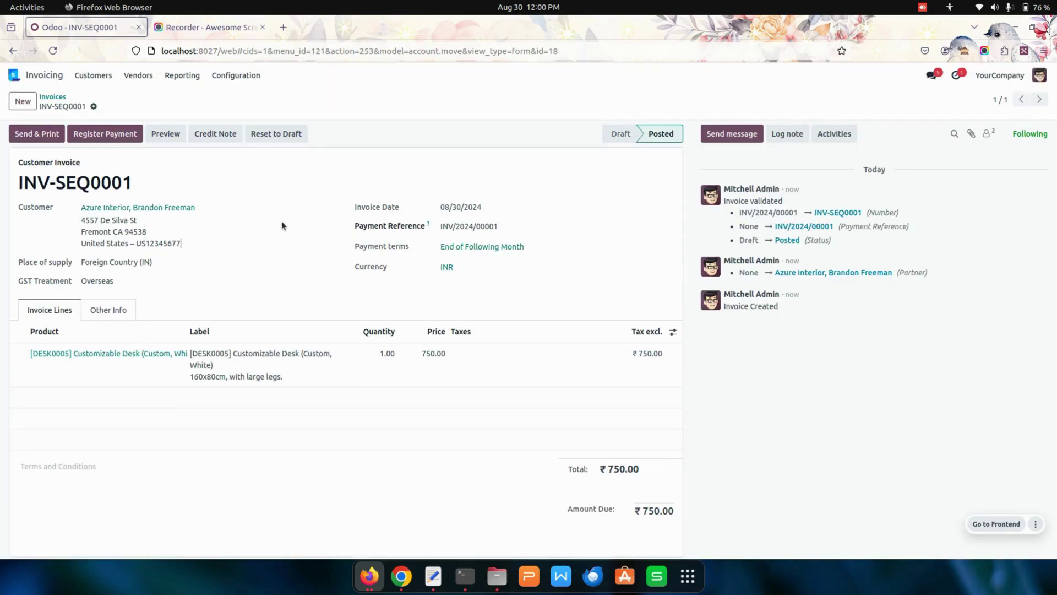
{"action": "left_click_drag", "start_coordinate": [133, 183], "coordinate": [18, 186]}
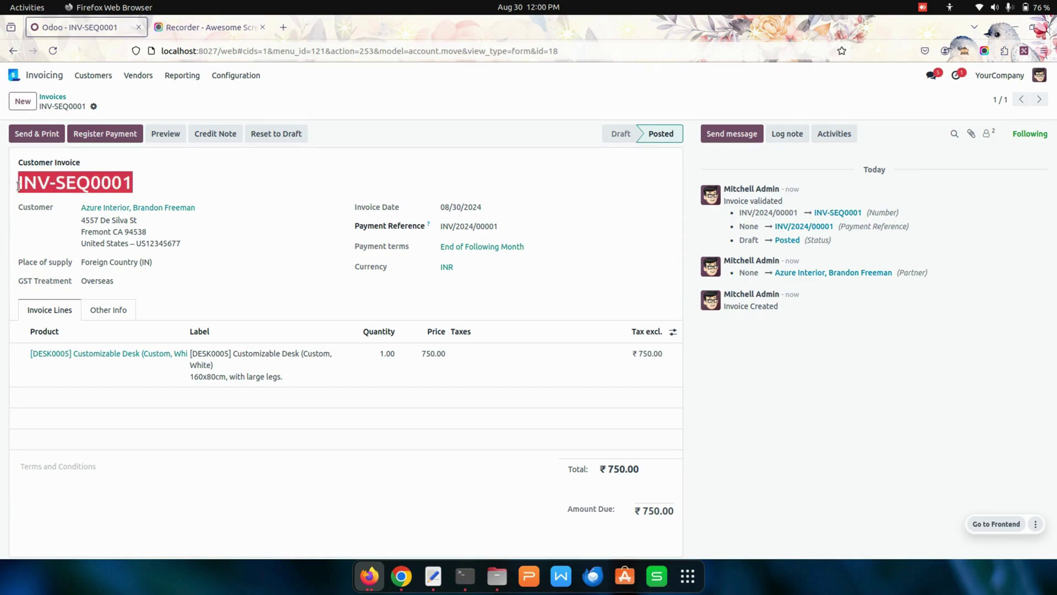
{"action": "left_click", "coordinate": [235, 76]}
- Add a Vendor Bills line of type Invoice/Bill Sequence and create a new sequence named BILL
{"action": "left_click", "coordinate": [270, 301]}
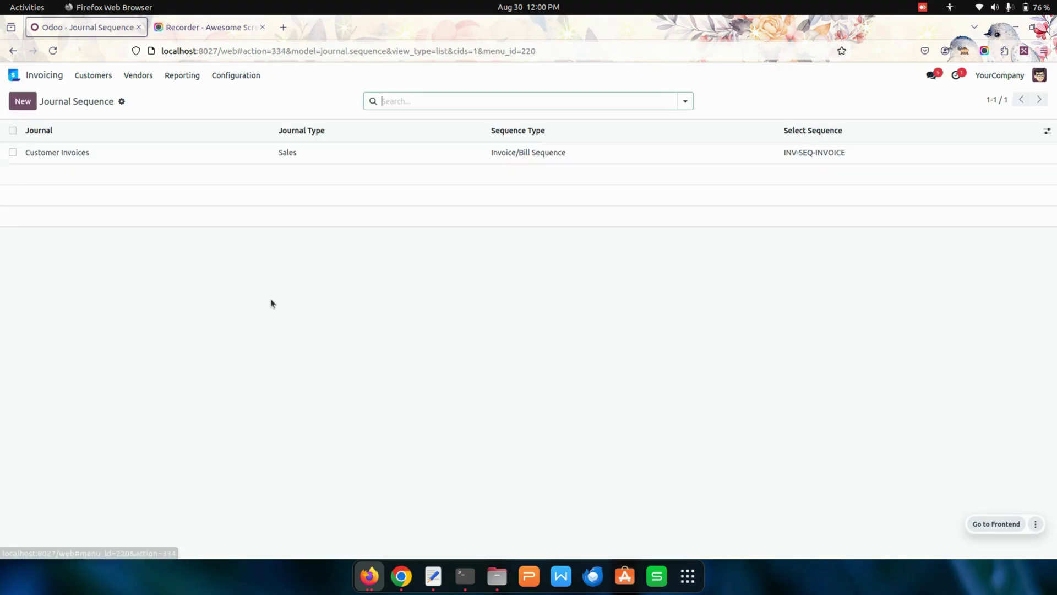
{"action": "left_click", "coordinate": [22, 101]}
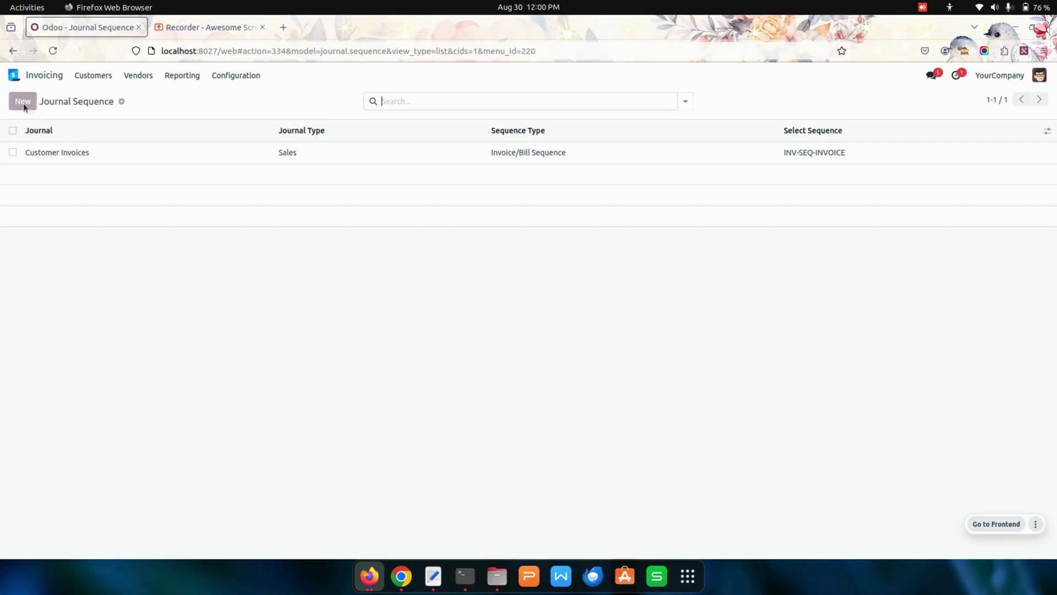
{"action": "left_click", "coordinate": [129, 173]}
{"action": "left_click", "coordinate": [91, 205]}
{"action": "left_click", "coordinate": [577, 175]}
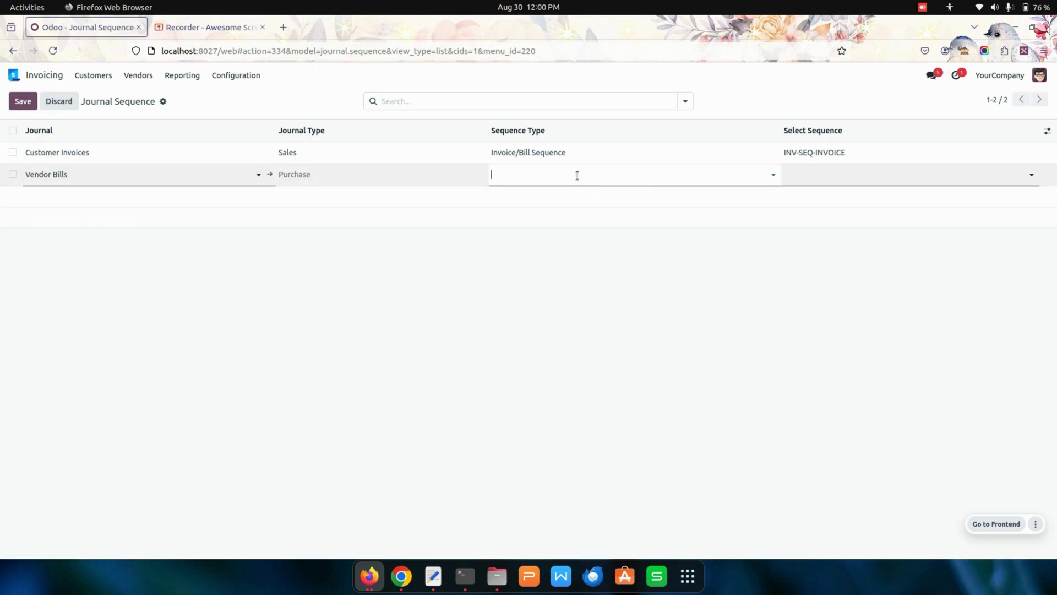
{"action": "left_click", "coordinate": [562, 196]}
{"action": "left_click", "coordinate": [890, 173]}
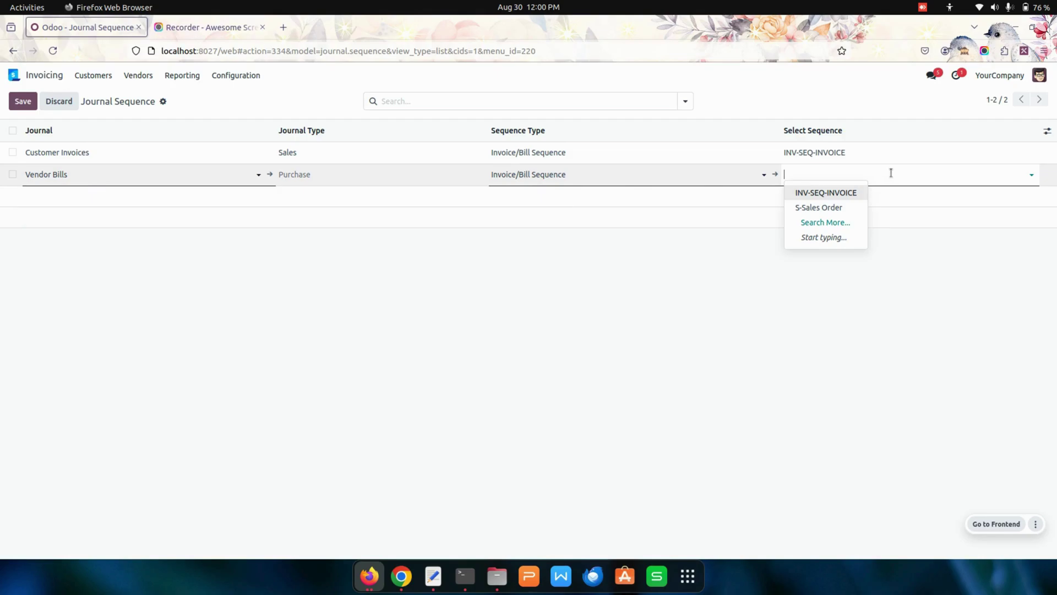
{"action": "type", "text": "BILL"}
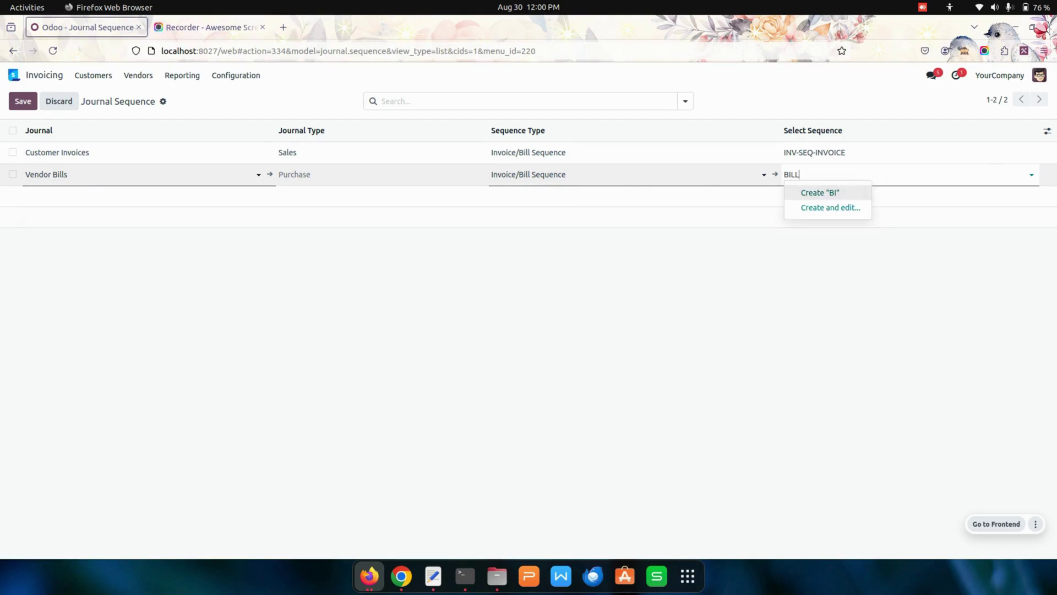
{"action": "left_click", "coordinate": [834, 208]}
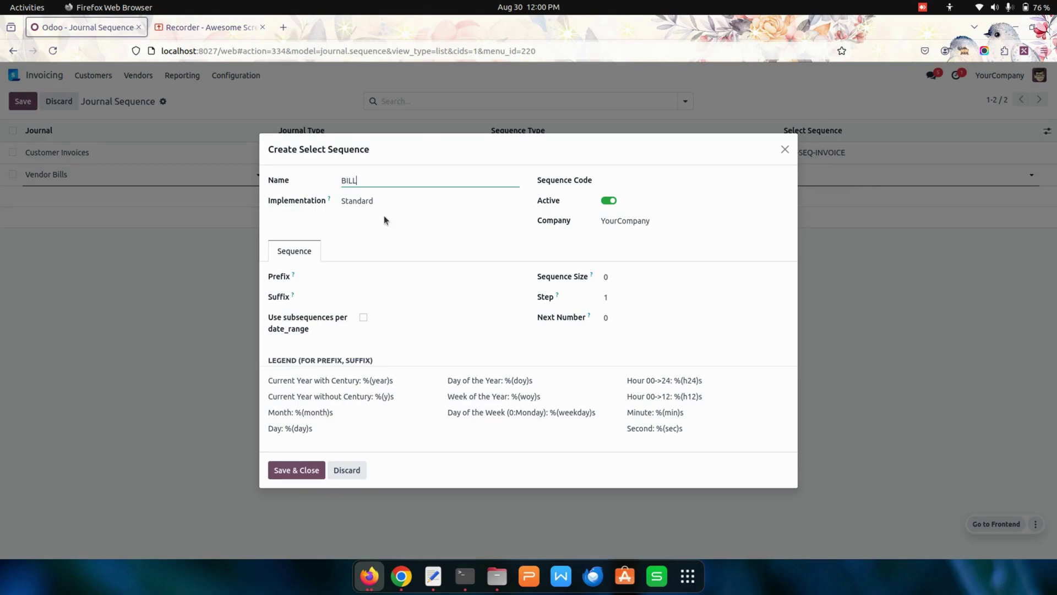
- Give BILL code account.move1, prefix BILL-SEQ and size 4, then save the Vendor Bills line
{"action": "left_click", "coordinate": [634, 186]}
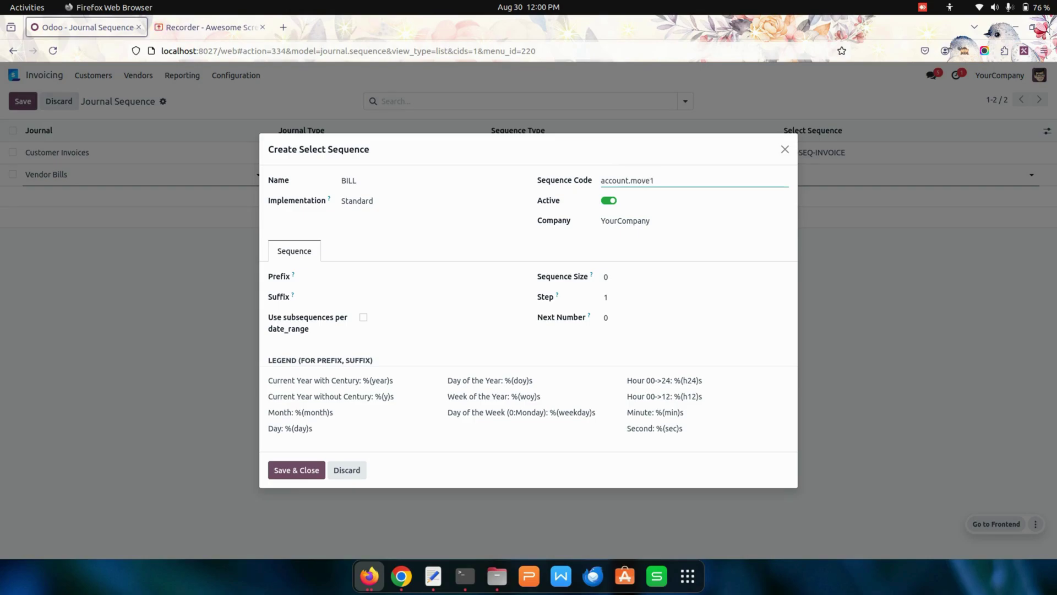
{"action": "left_click", "coordinate": [388, 277]}
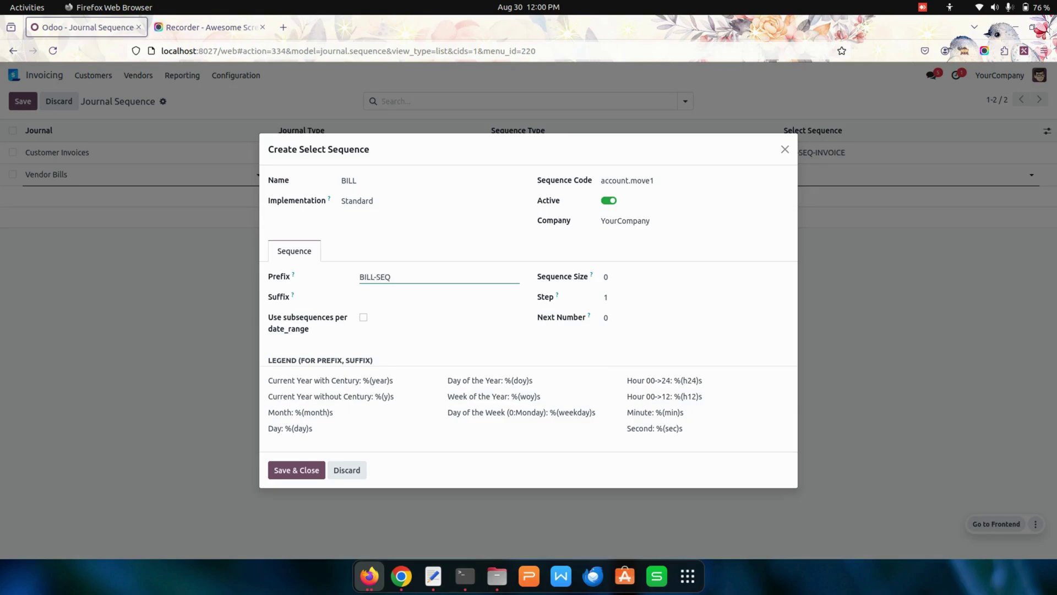
{"action": "left_click", "coordinate": [439, 297]}
{"action": "left_click", "coordinate": [654, 279]}
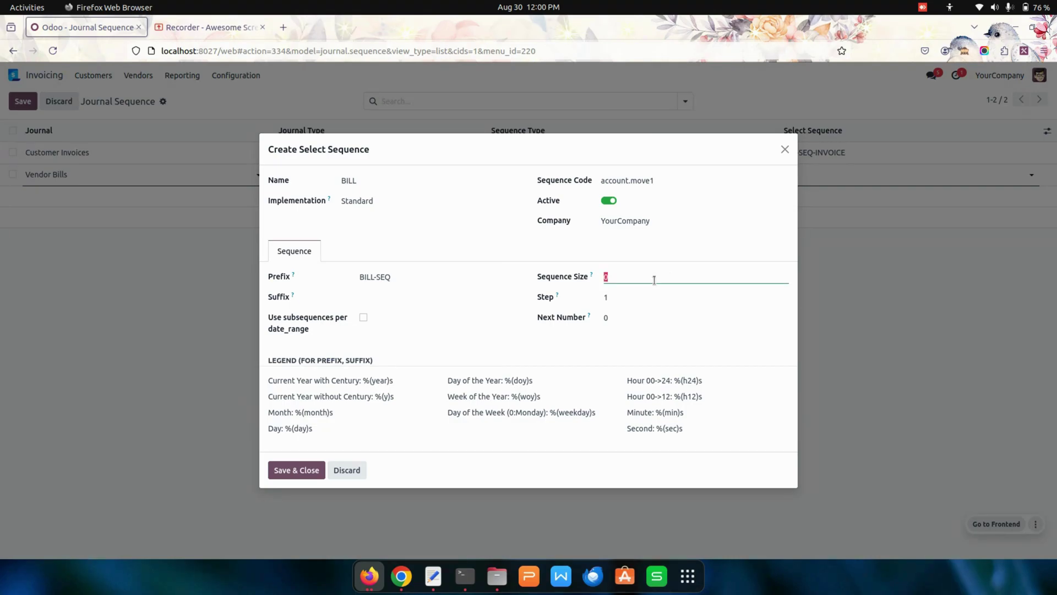
{"action": "type", "text": "4"}
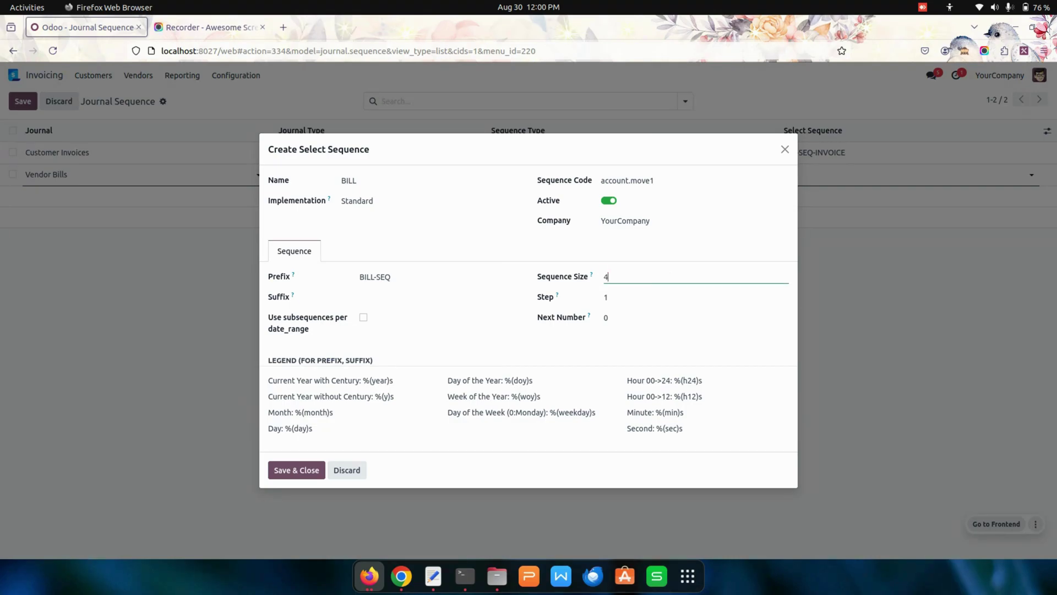
{"action": "left_click", "coordinate": [295, 469]}
{"action": "left_click", "coordinate": [23, 102]}
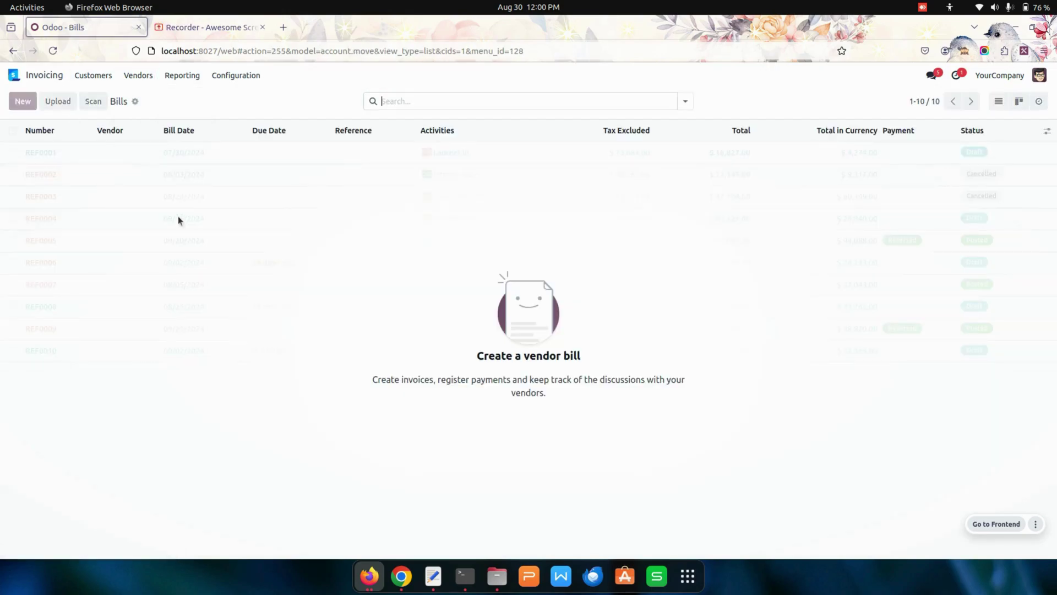
- Post an Azure Interior vendor bill dated August 31 for a Corner Desk Right Sit, numbered BILL-SEQ0001
{"action": "key", "text": "alt+c"}
{"action": "left_click", "coordinate": [170, 207]}
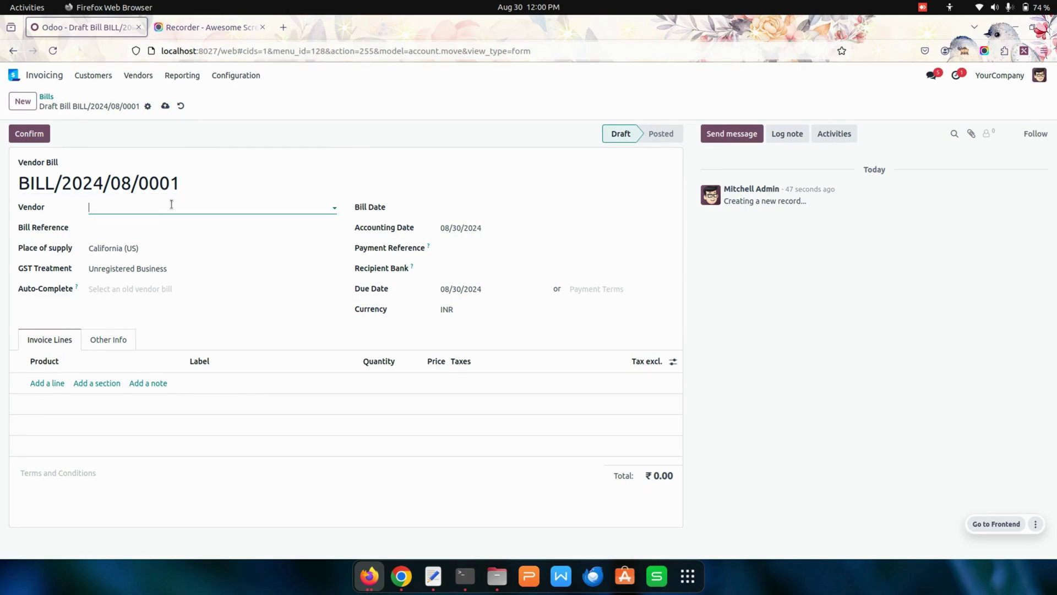
{"action": "left_click", "coordinate": [158, 241]}
{"action": "left_click", "coordinate": [515, 209]}
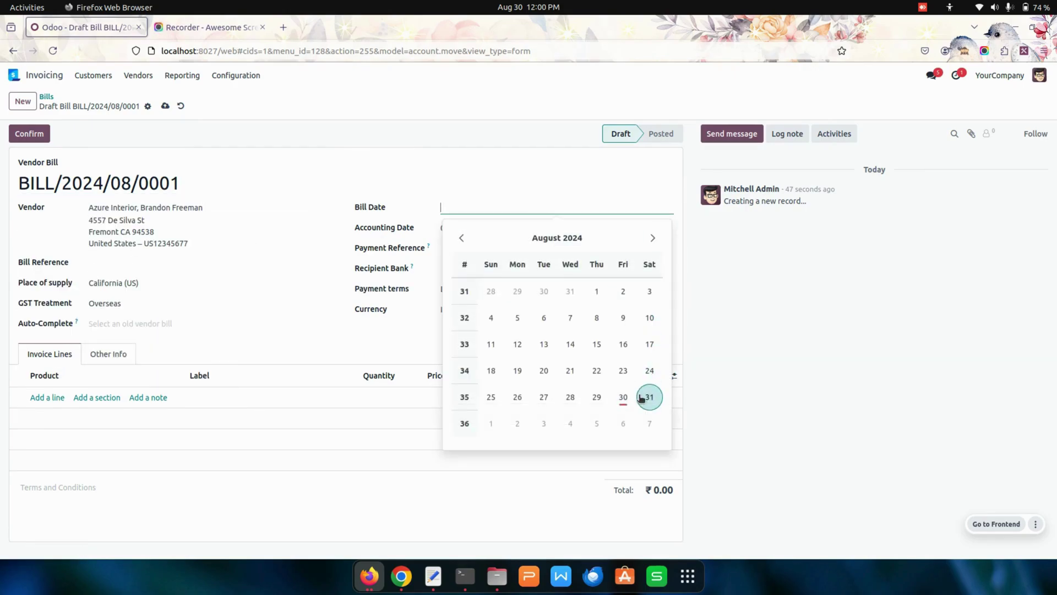
{"action": "left_click", "coordinate": [647, 397]}
{"action": "left_click", "coordinate": [59, 398]}
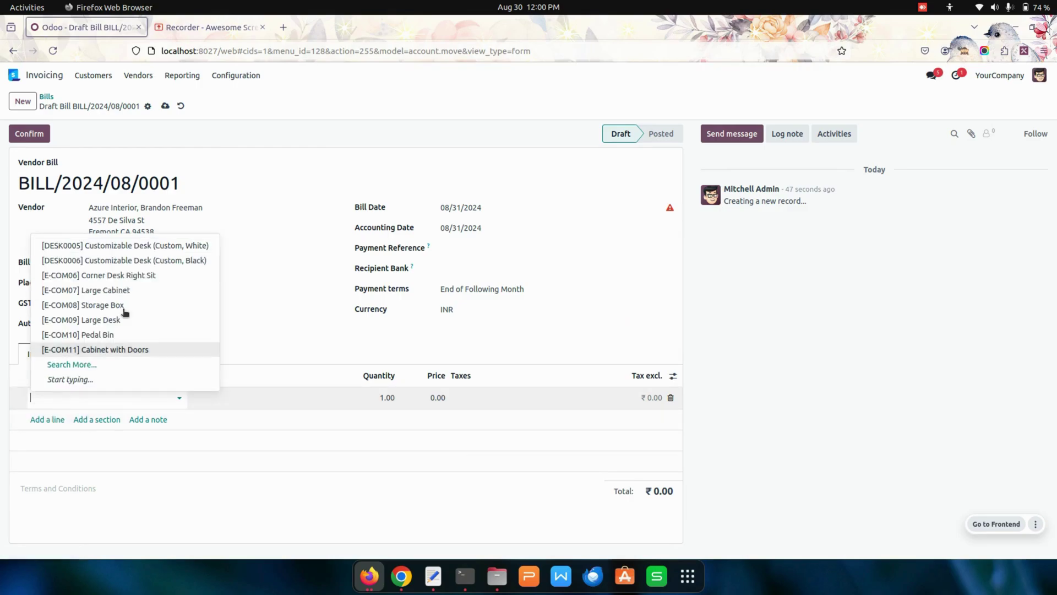
{"action": "left_click", "coordinate": [121, 274]}
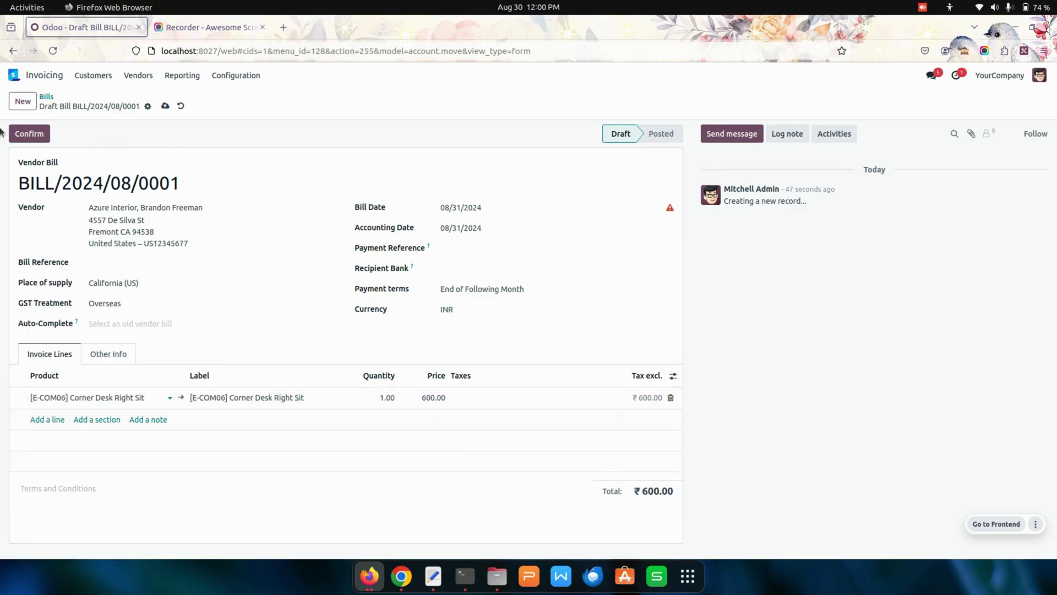
{"action": "left_click", "coordinate": [29, 133]}
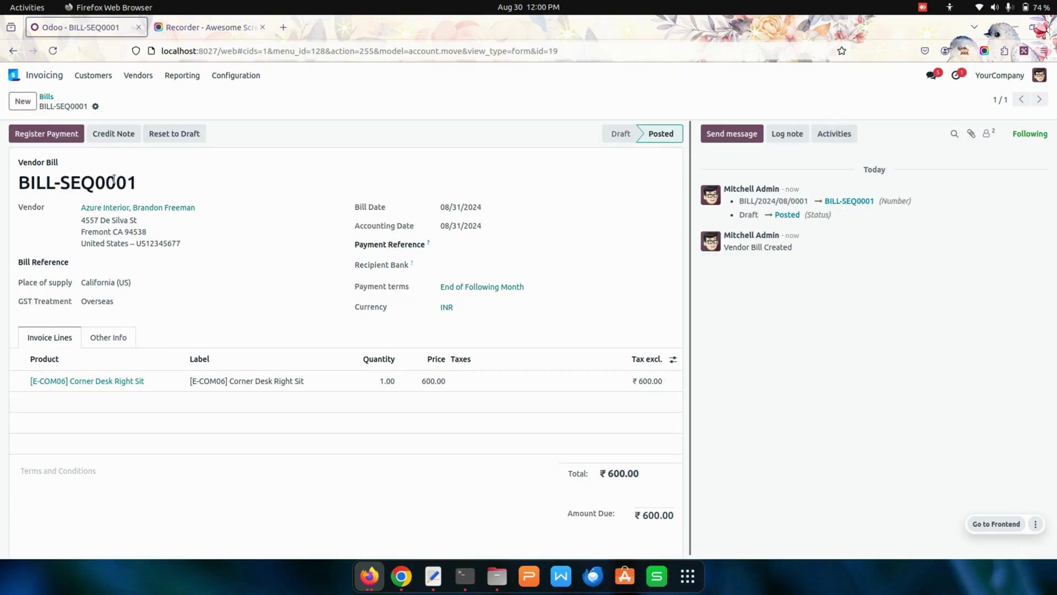
{"action": "left_click_drag", "start_coordinate": [138, 183], "coordinate": [13, 184]}
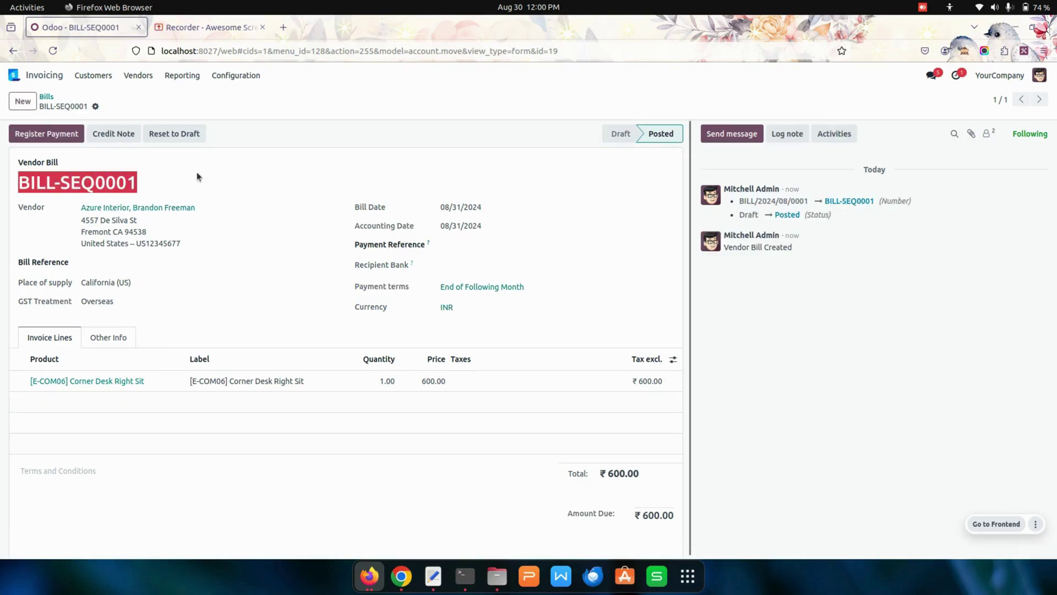
{"action": "left_click", "coordinate": [246, 79]}
- Add a Vendor Bills row of type Debit note/Credit note Sequence and create a sequence named Debit
{"action": "left_click", "coordinate": [276, 300]}
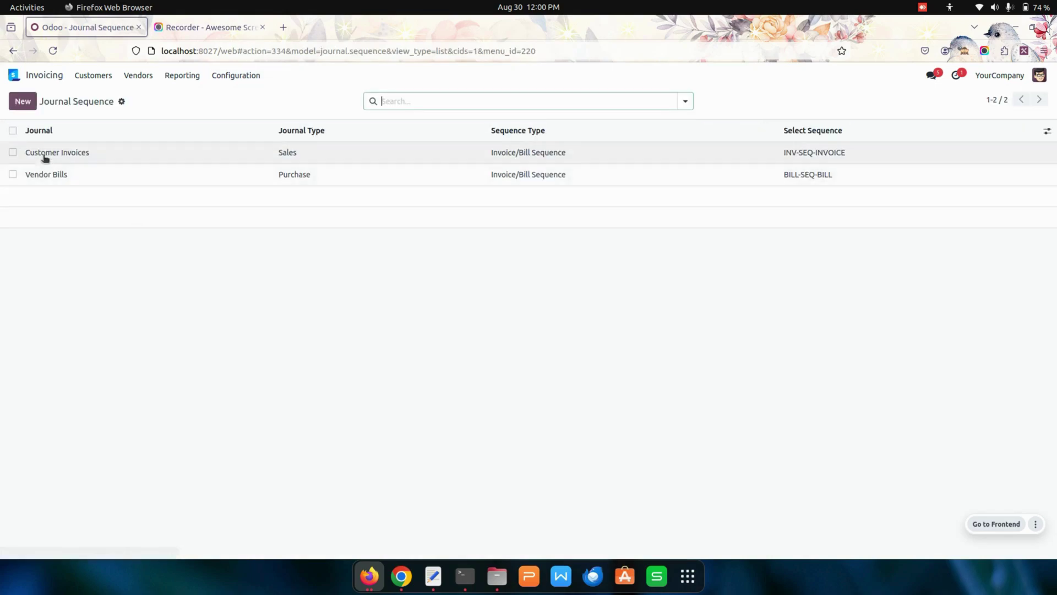
{"action": "left_click", "coordinate": [16, 102]}
{"action": "left_click", "coordinate": [96, 194]}
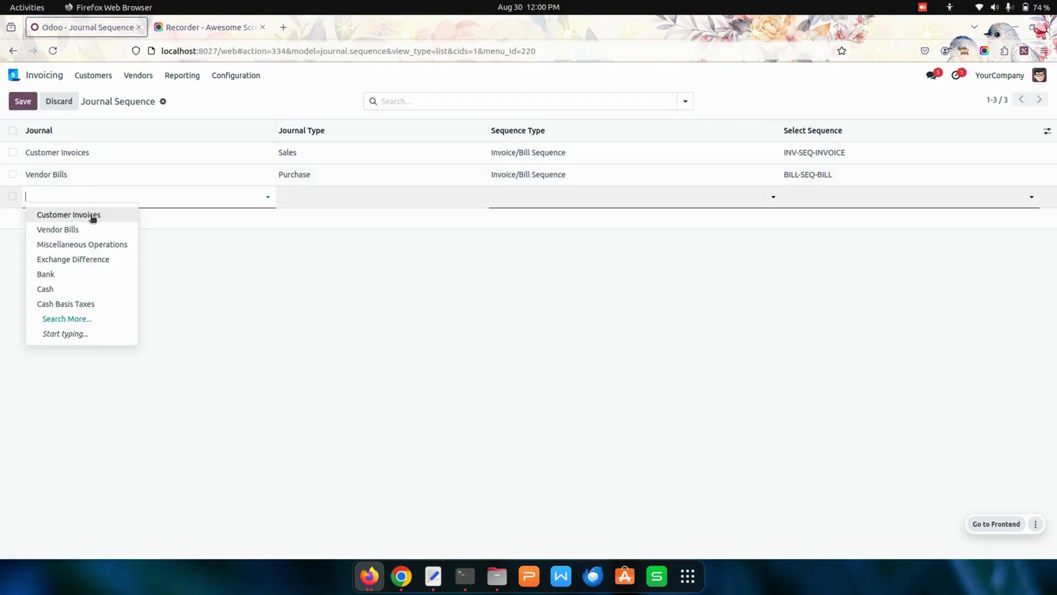
{"action": "left_click", "coordinate": [91, 229]}
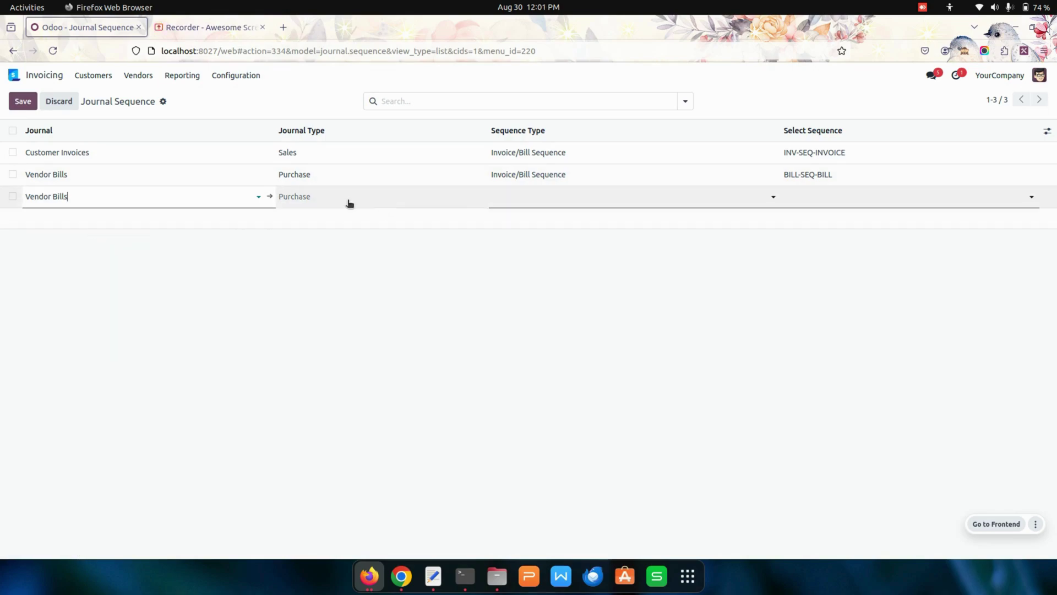
{"action": "left_click", "coordinate": [535, 200]}
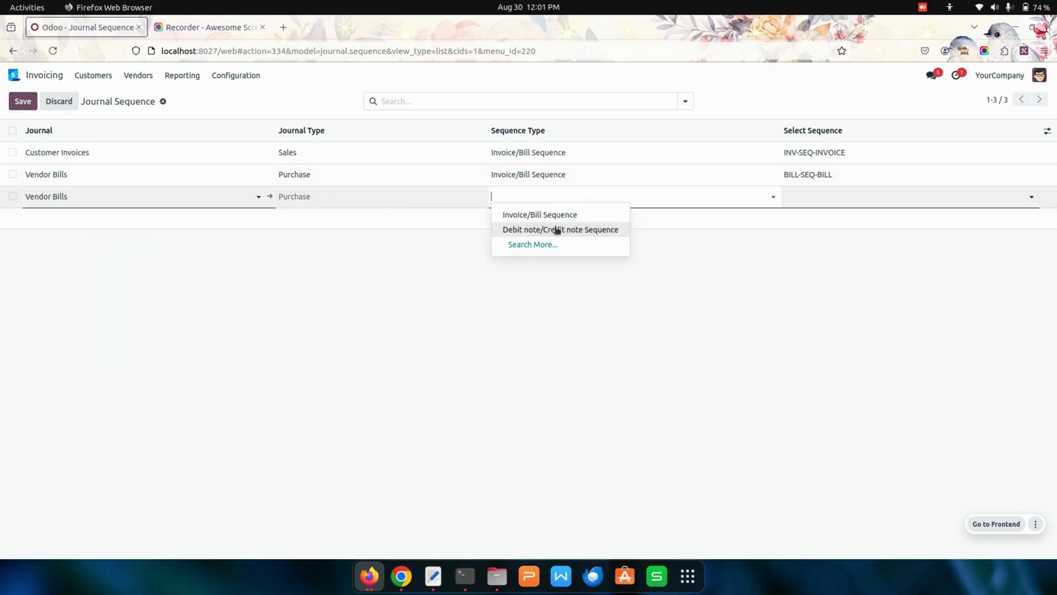
{"action": "left_click", "coordinate": [557, 229]}
{"action": "left_click", "coordinate": [852, 200]}
{"action": "type", "text": "Debit"}
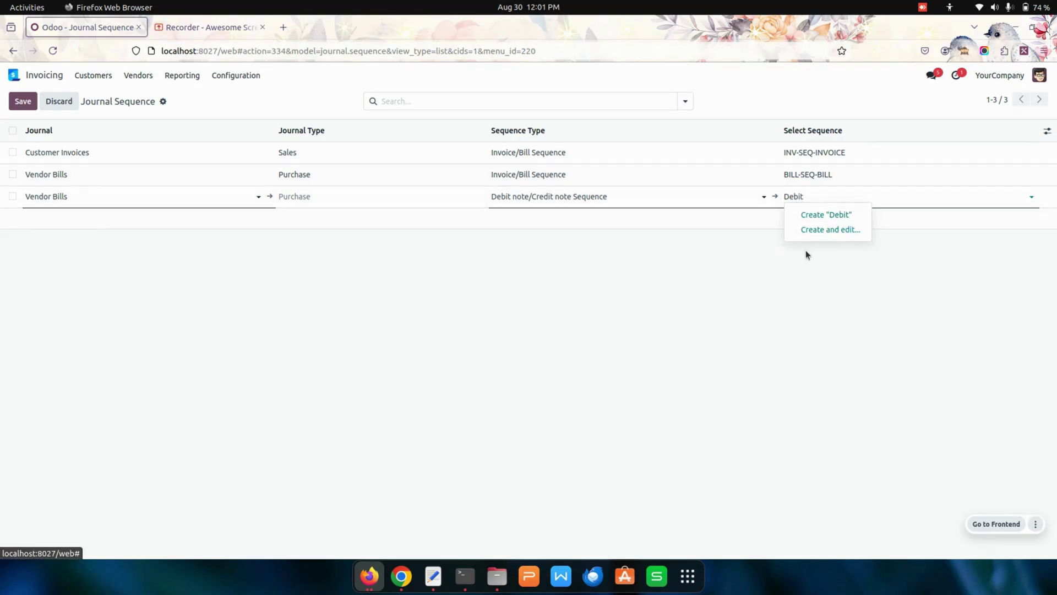
{"action": "left_click", "coordinate": [833, 229]}
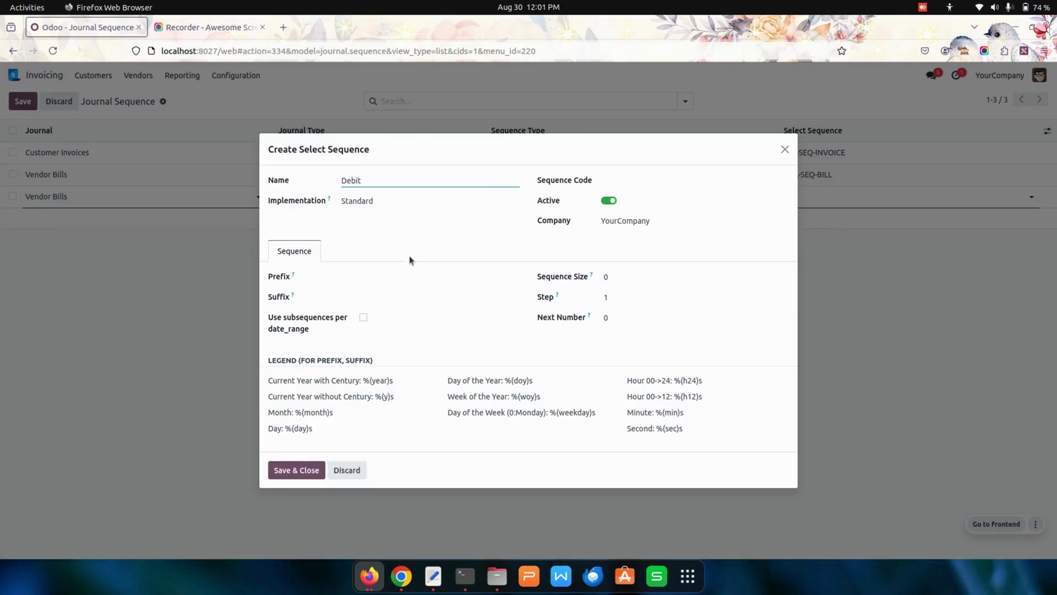
- Give the Debit sequence prefix DEBIT, code account.move3 and size 4, then save the row
{"action": "left_click", "coordinate": [393, 273]}
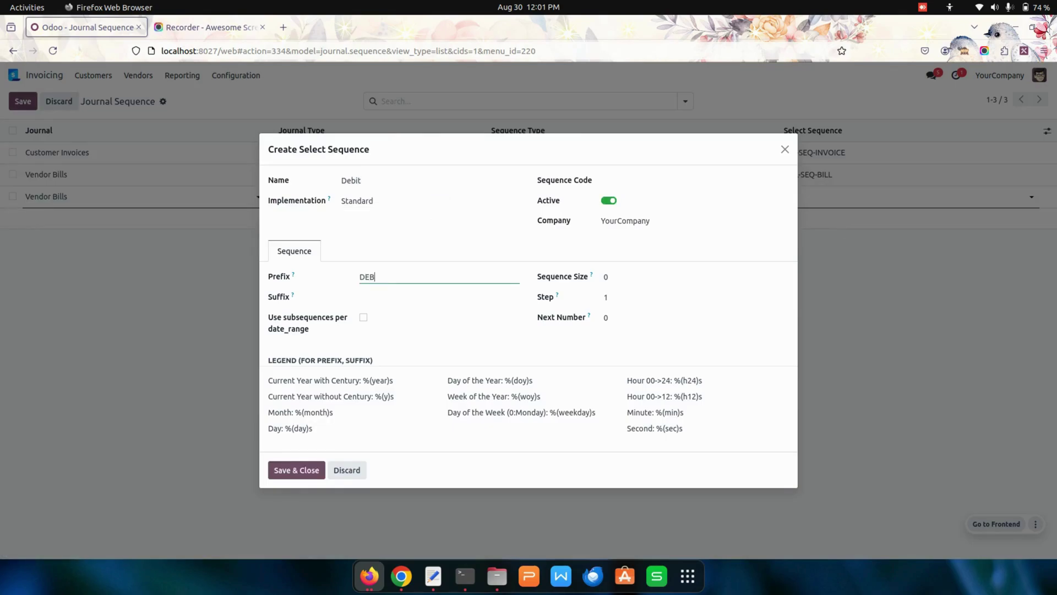
{"action": "left_click", "coordinate": [644, 176]}
{"action": "type", "text": "account.move3"}
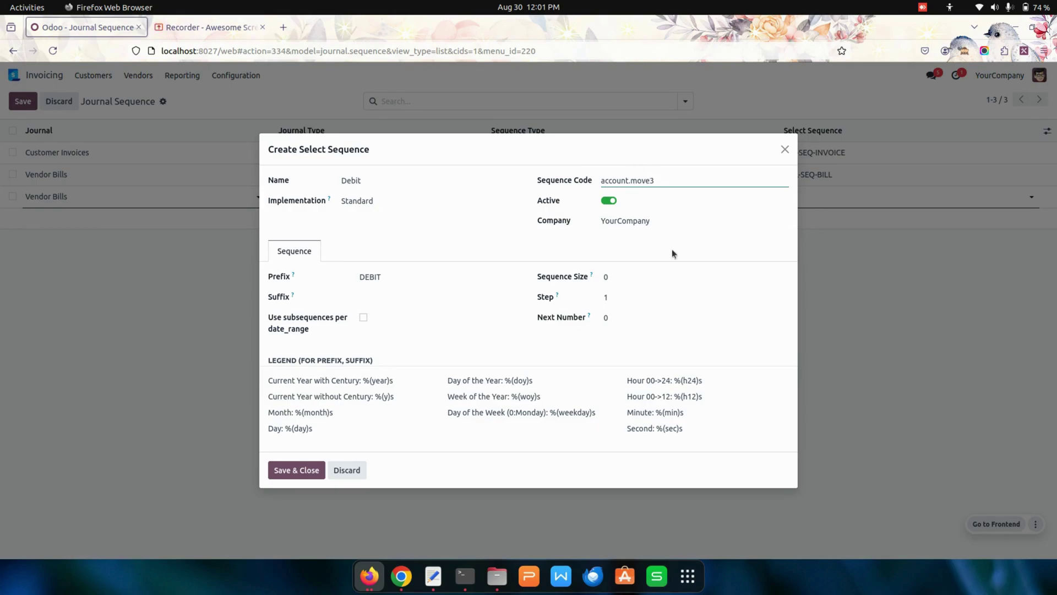
{"action": "left_click", "coordinate": [647, 276]}
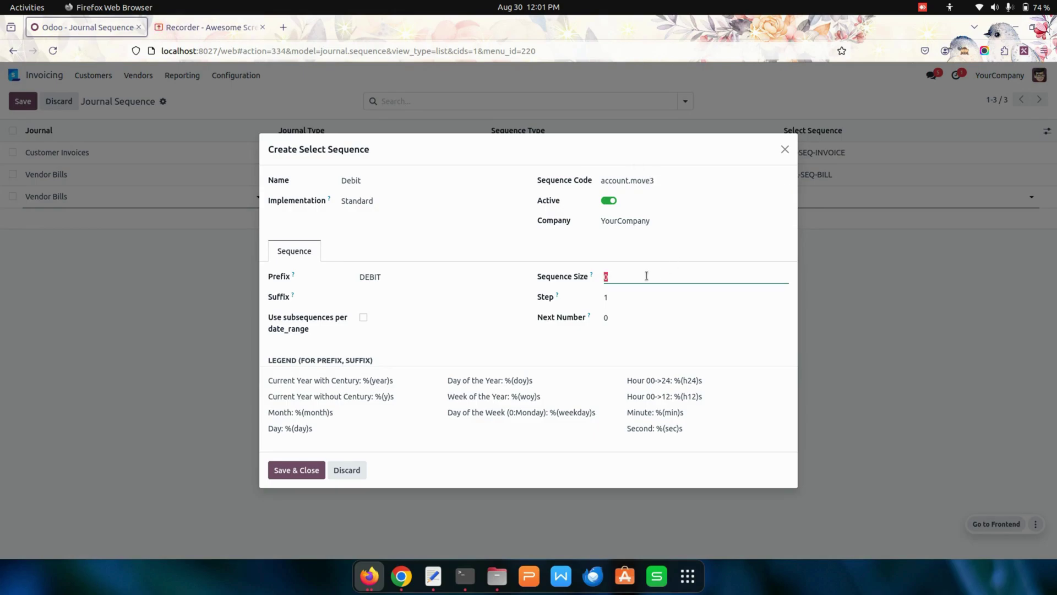
{"action": "type", "text": "4"}
{"action": "left_click", "coordinate": [296, 470]}
{"action": "left_click", "coordinate": [16, 105]}
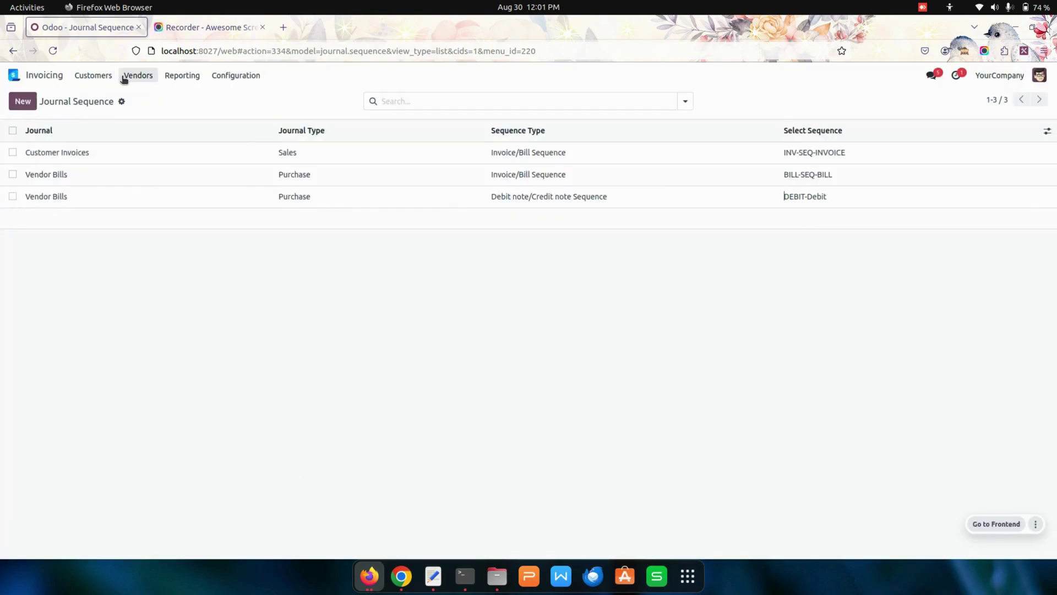
- Start a new vendor refund for Azure Interior with a Customizable Desk (Custom, Black) line
{"action": "left_click", "coordinate": [102, 80]}
{"action": "mouse_move", "coordinate": [131, 80]}
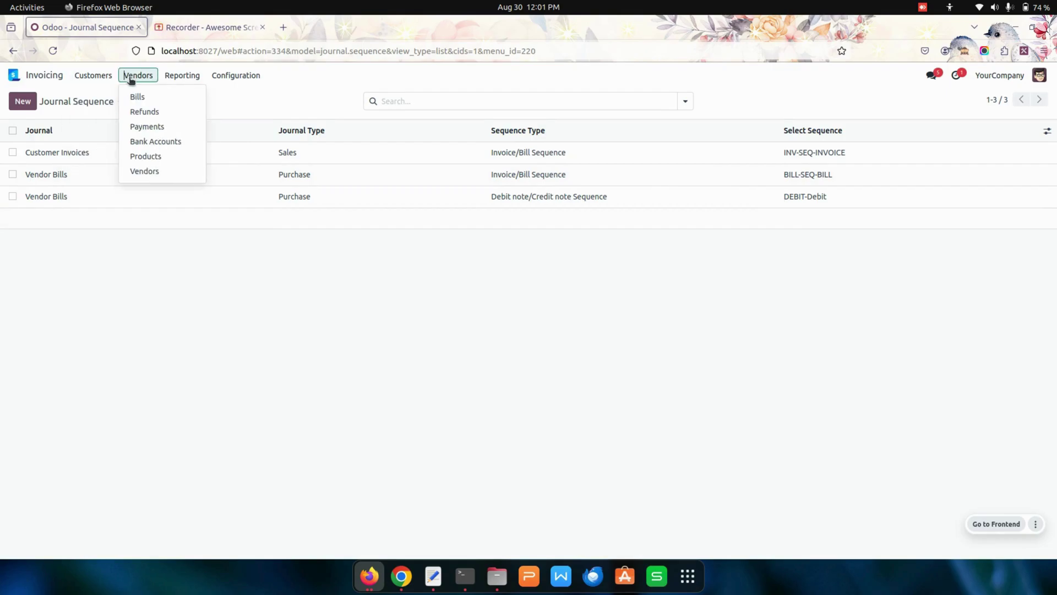
{"action": "left_click", "coordinate": [144, 111]}
{"action": "key", "text": "alt+c"}
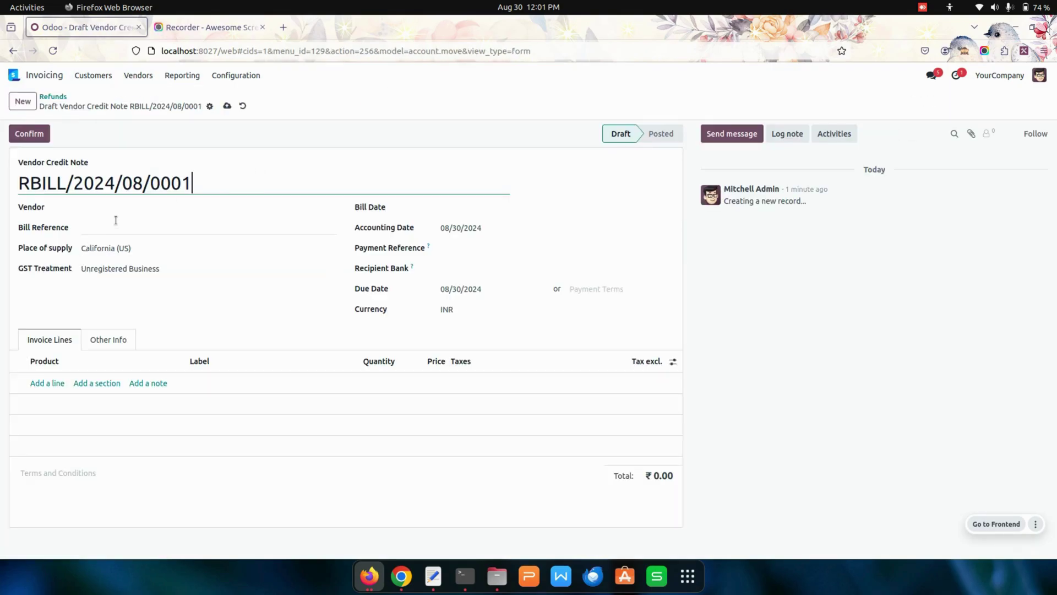
{"action": "left_click", "coordinate": [156, 207]}
{"action": "left_click", "coordinate": [156, 222]}
{"action": "left_click", "coordinate": [48, 382]}
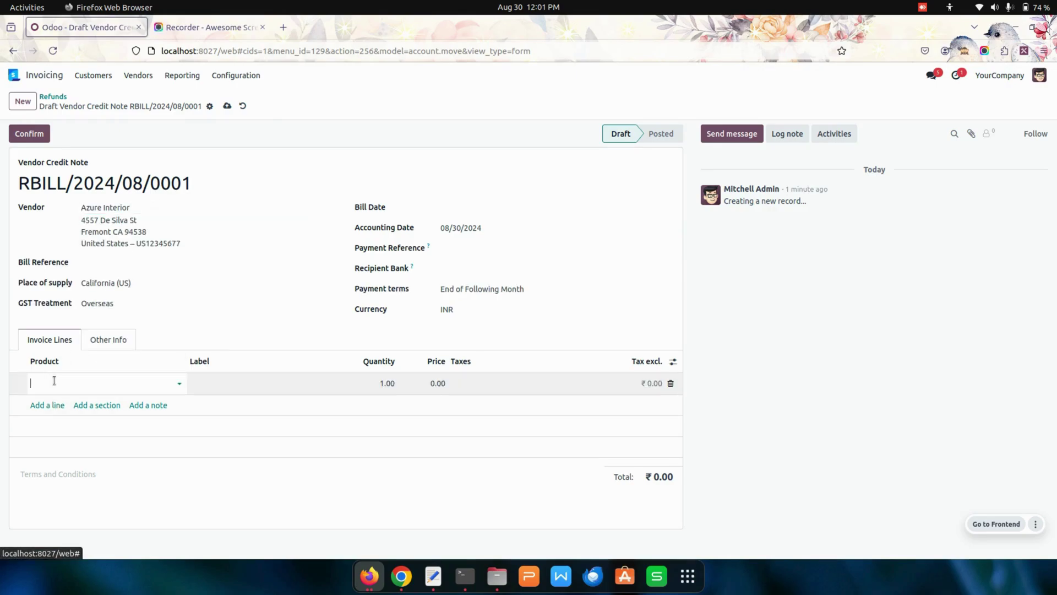
{"action": "left_click", "coordinate": [54, 381]}
{"action": "left_click", "coordinate": [82, 415]}
- Date the credit note August 30 and post it, numbered DEBIT0001
{"action": "left_click", "coordinate": [471, 208]}
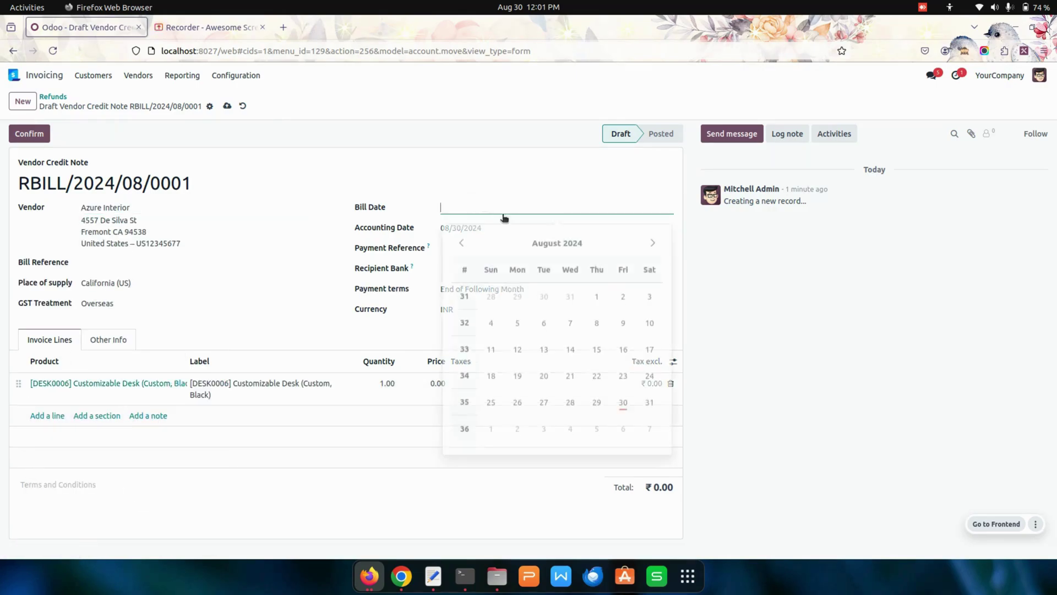
{"action": "left_click", "coordinate": [621, 396]}
{"action": "left_click", "coordinate": [48, 134]}
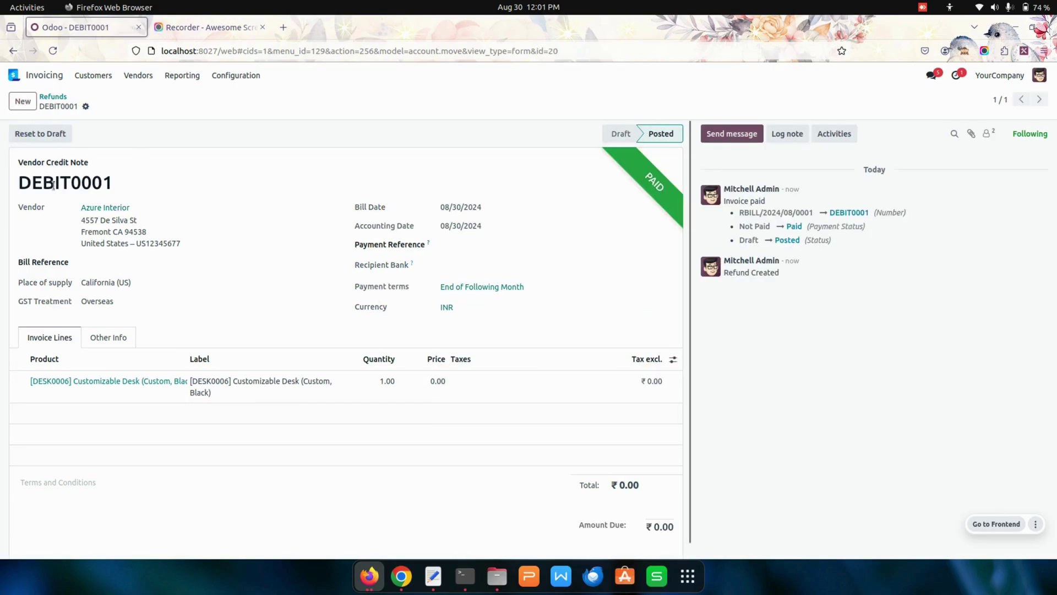
{"action": "double_click", "coordinate": [72, 180]}
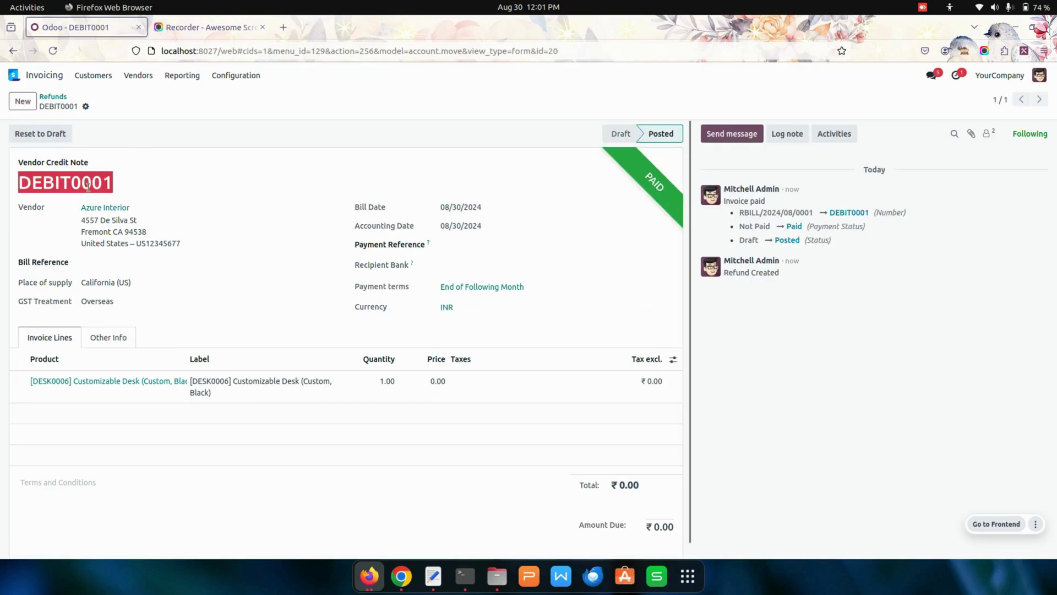
{"action": "left_click", "coordinate": [236, 75]}
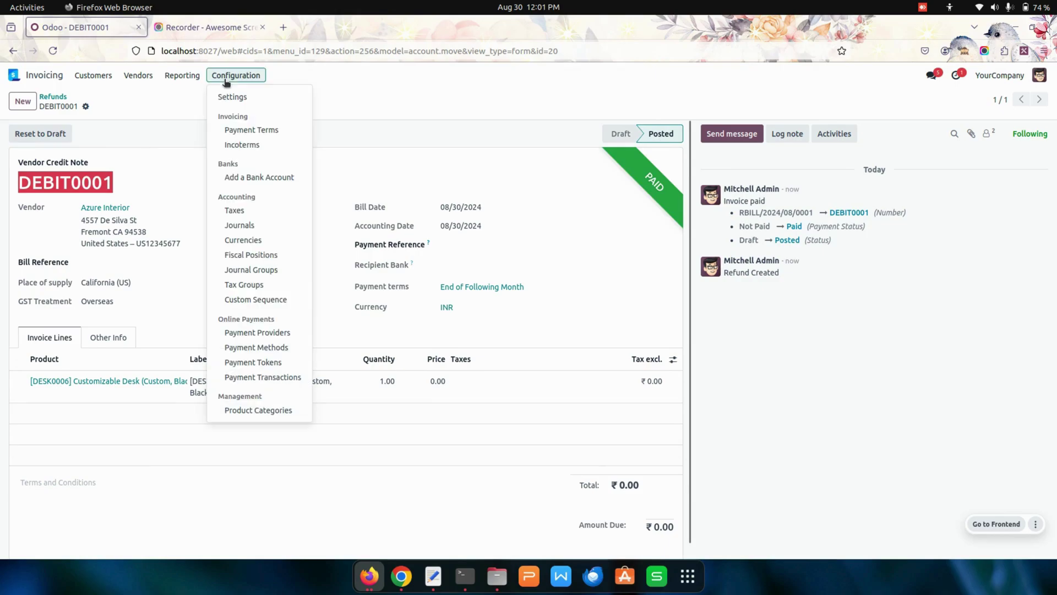
- Add a Customer Invoices row of type Debit note/Credit note Sequence and create a sequence named CREDIT
{"action": "left_click", "coordinate": [282, 301]}
{"action": "left_click", "coordinate": [23, 101]}
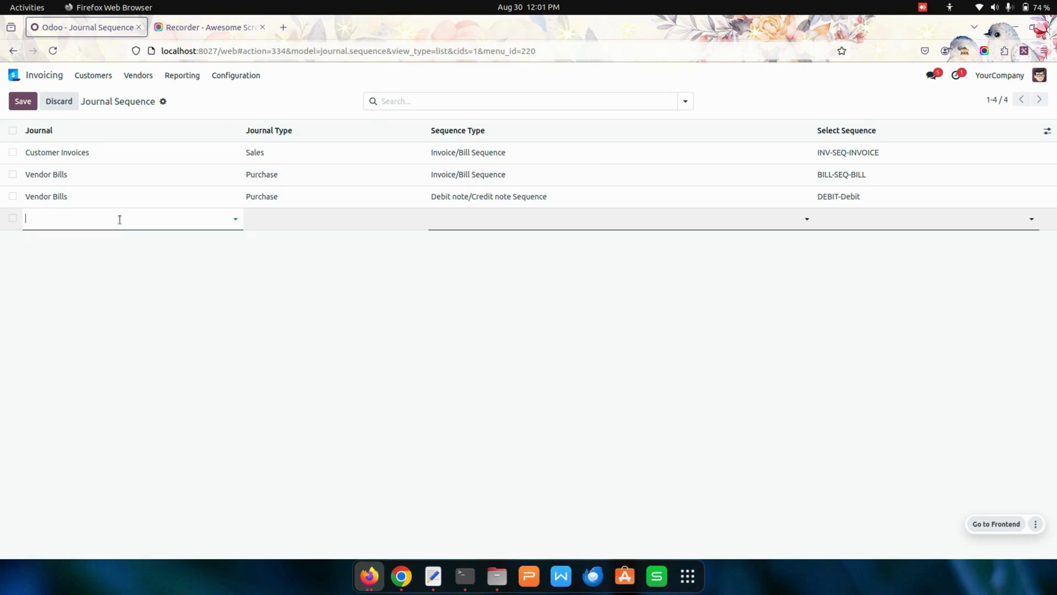
{"action": "left_click", "coordinate": [119, 218]}
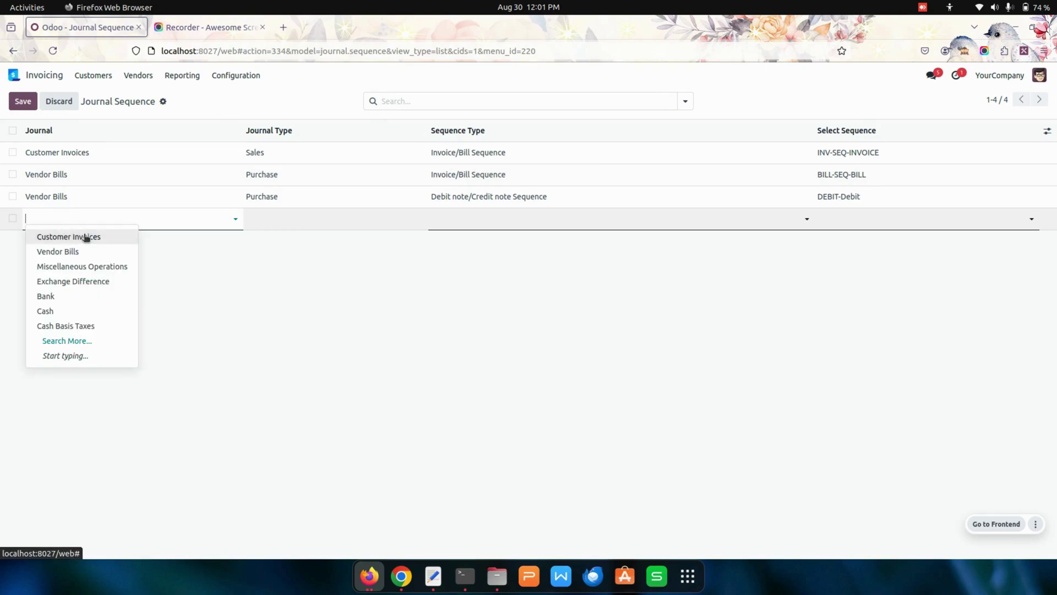
{"action": "left_click", "coordinate": [102, 236]}
{"action": "left_click", "coordinate": [460, 218]}
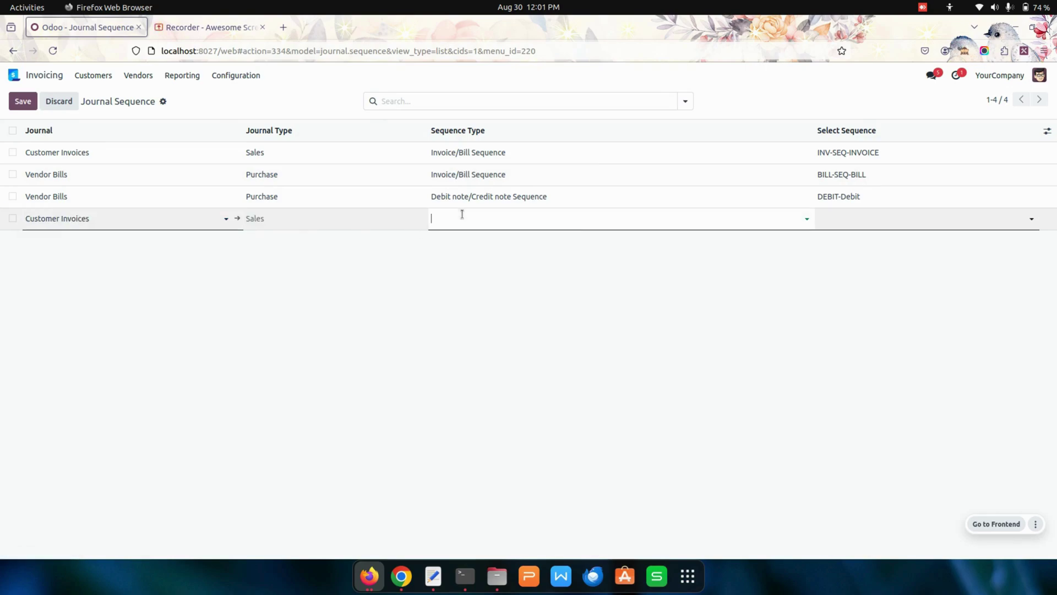
{"action": "left_click", "coordinate": [514, 251]}
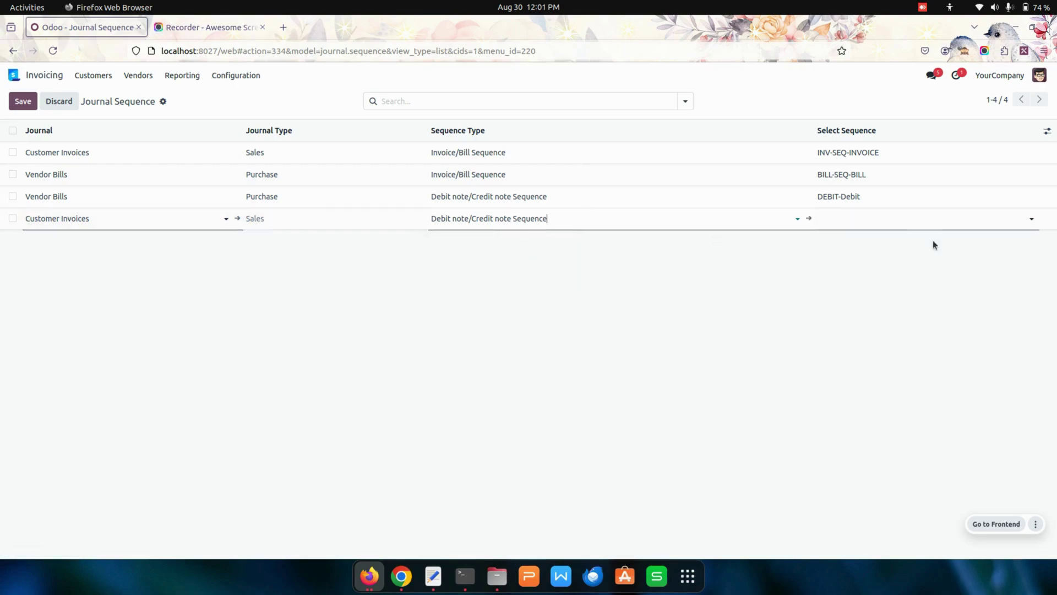
{"action": "left_click", "coordinate": [899, 218]}
{"action": "type", "text": "CREDIT"}
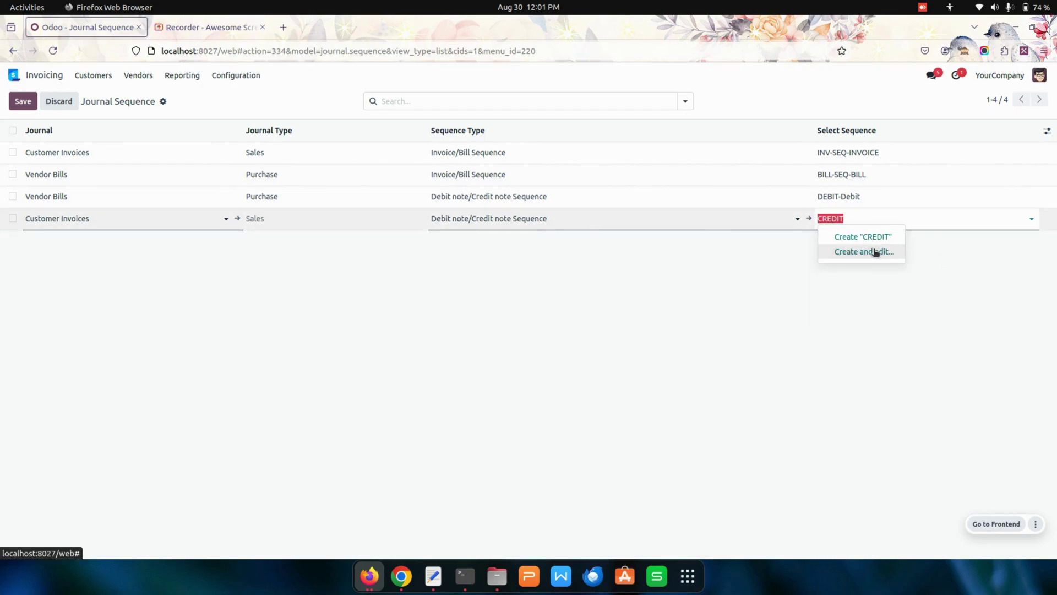
{"action": "left_click", "coordinate": [874, 251]}
- Give the CREDIT sequence prefix CREDIT, code account.move5 and size 4, then save the row
{"action": "left_click", "coordinate": [406, 280]}
{"action": "type", "text": "CREDIT"}
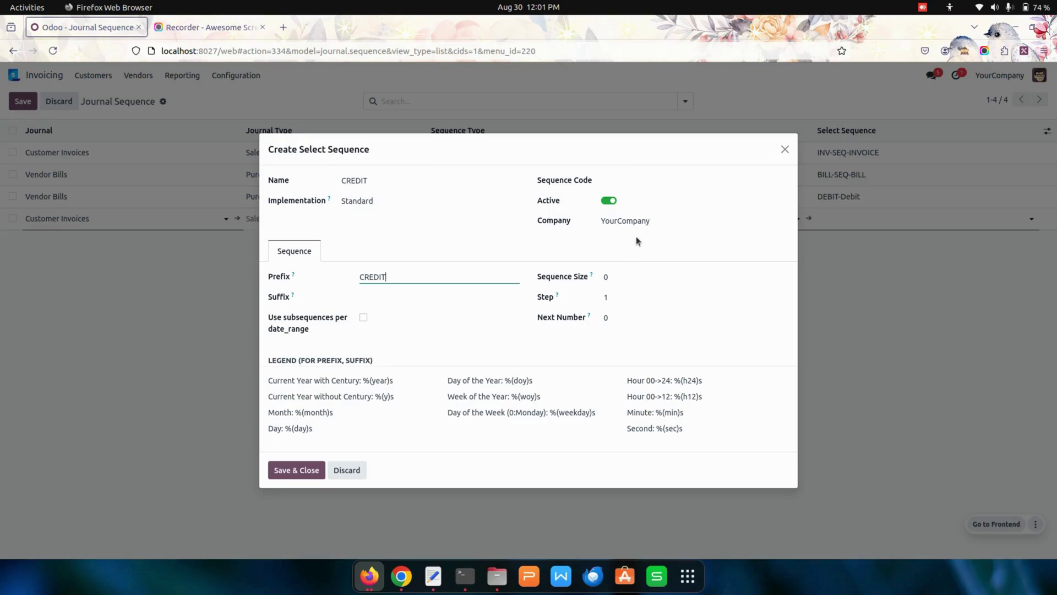
{"action": "left_click", "coordinate": [640, 180]}
{"action": "type", "text": "account."}
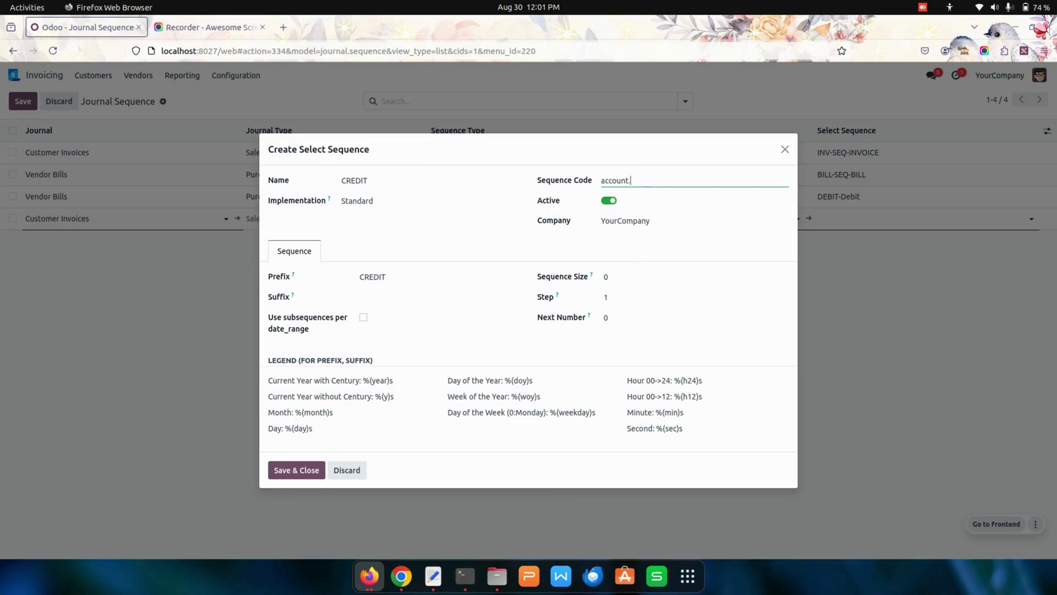
{"action": "type", "text": "move5"}
{"action": "key", "text": "Tab"}
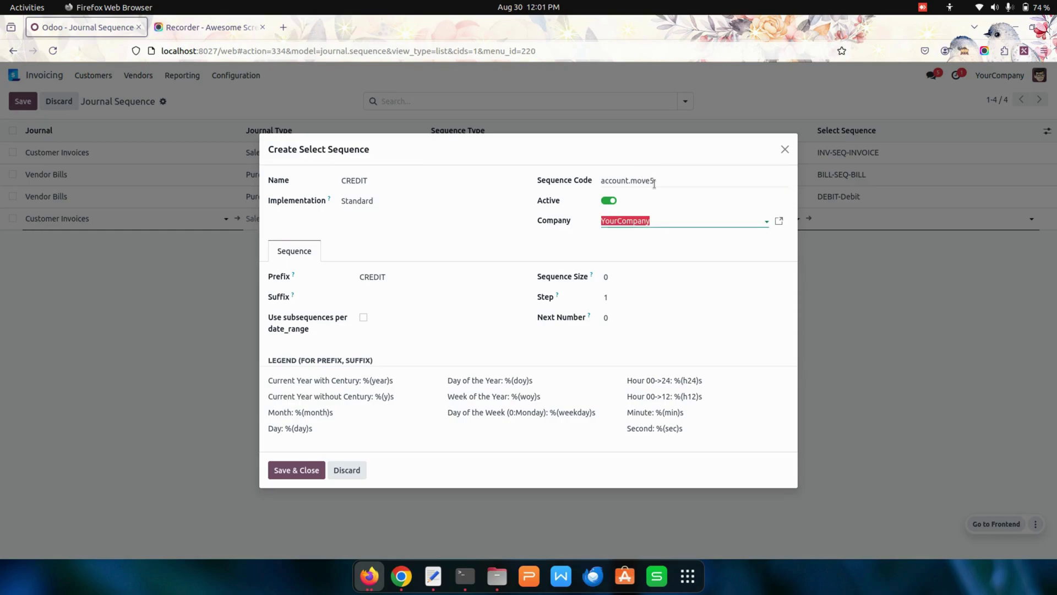
{"action": "left_click", "coordinate": [640, 278]}
{"action": "left_click", "coordinate": [309, 470]}
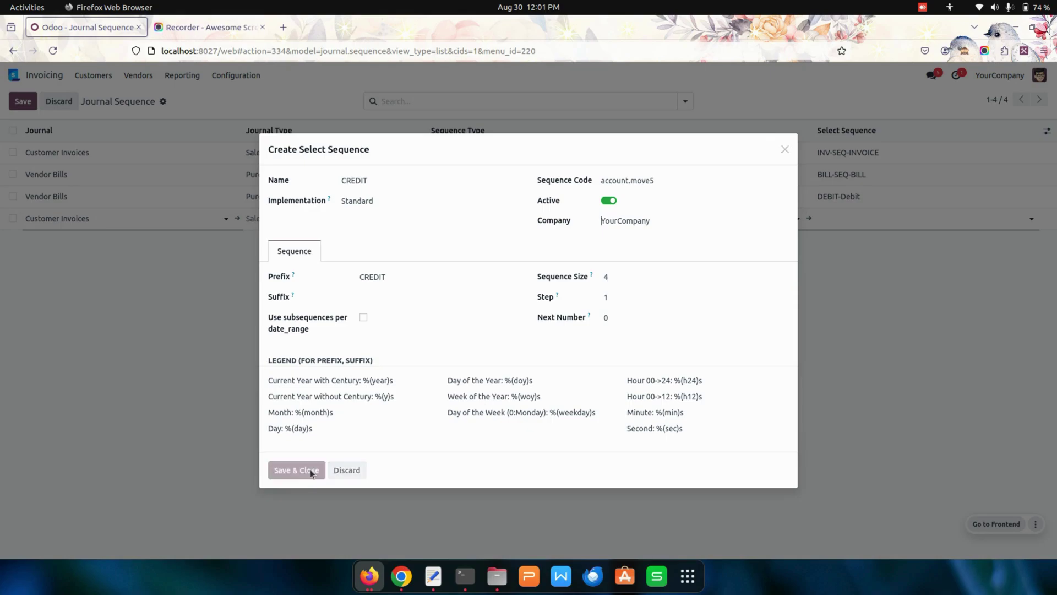
{"action": "left_click", "coordinate": [22, 106]}
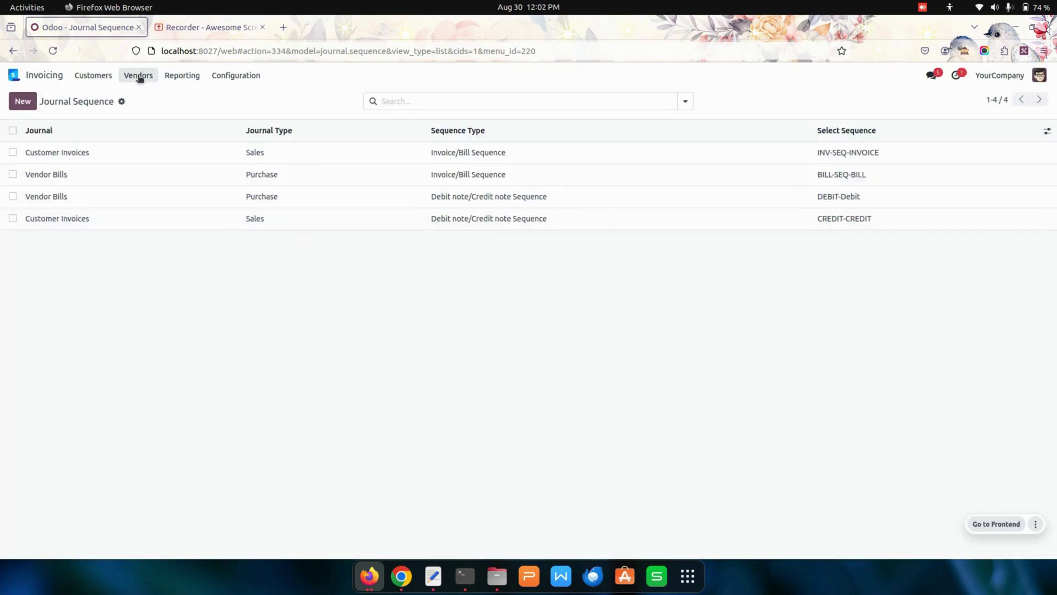
{"action": "left_click", "coordinate": [105, 74]}
- Post an Azure Interior credit note for the black Customizable Desk (₹750), numbered CREDIT0001
{"action": "left_click", "coordinate": [103, 112]}
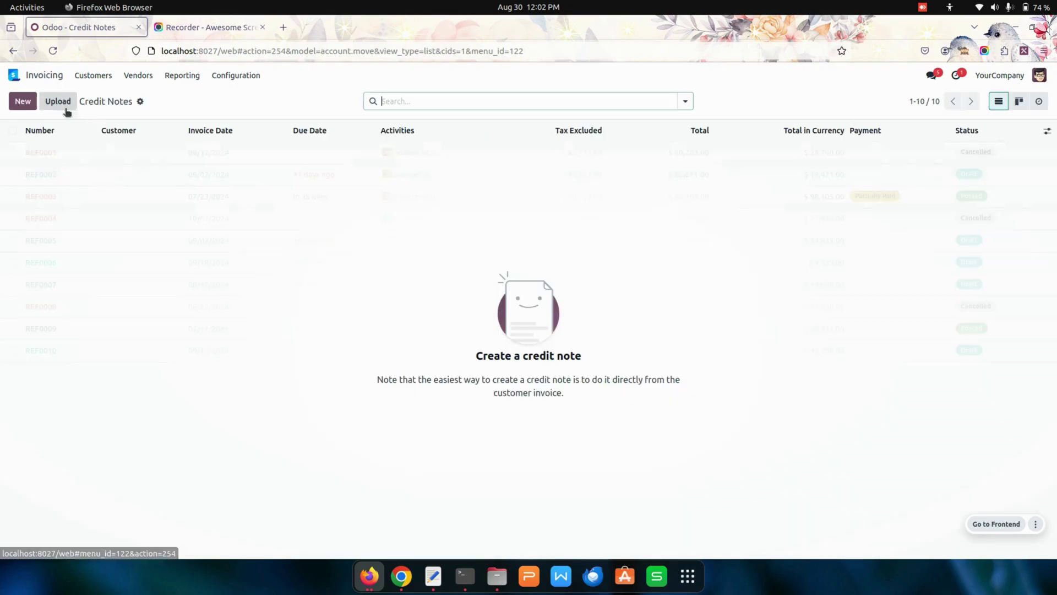
{"action": "left_click", "coordinate": [22, 101]}
{"action": "left_click", "coordinate": [135, 209]}
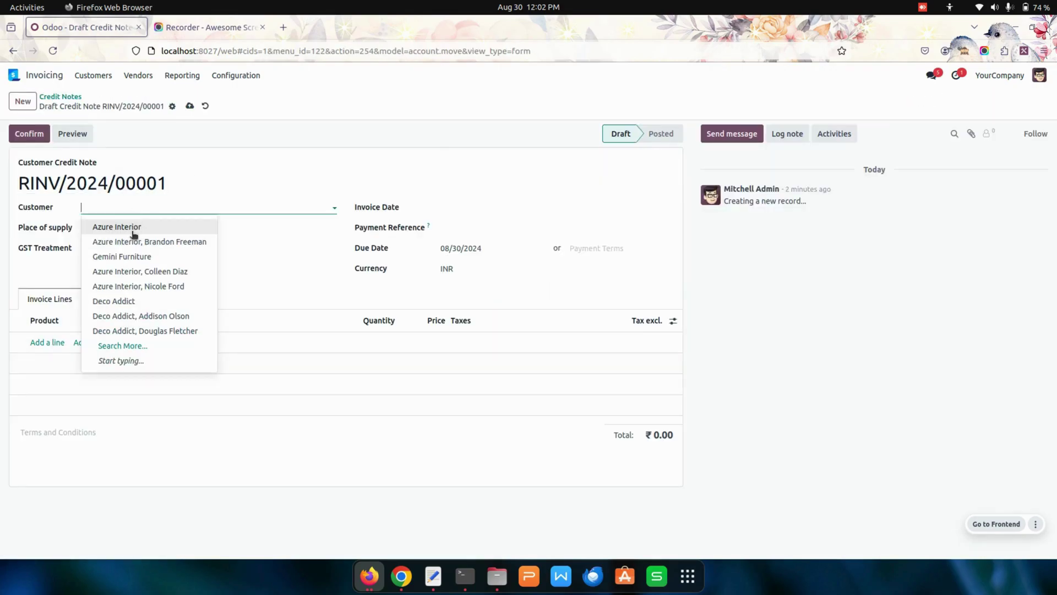
{"action": "left_click", "coordinate": [129, 226]}
{"action": "left_click", "coordinate": [50, 358]}
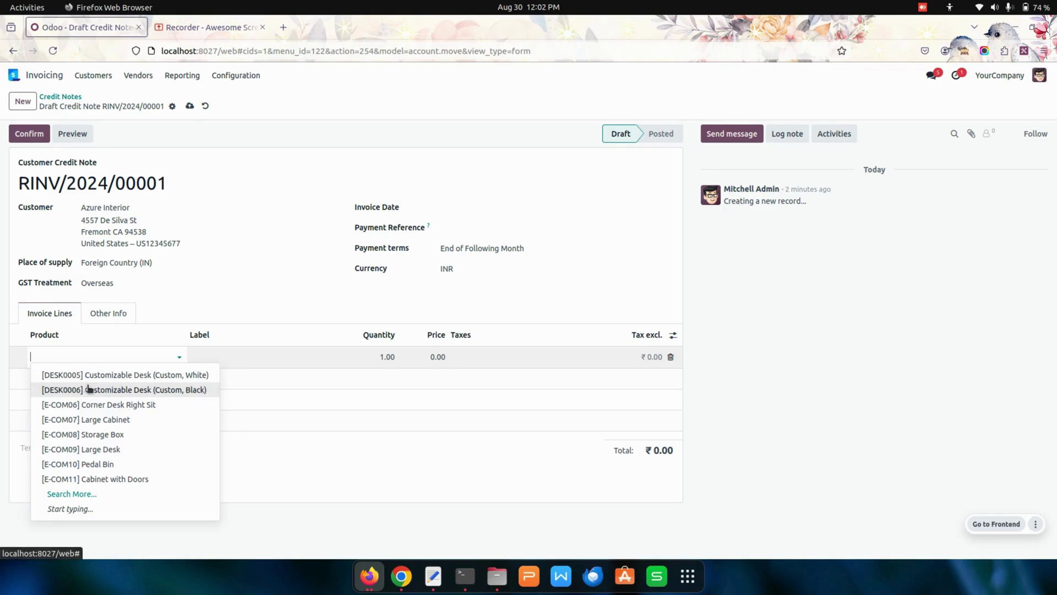
{"action": "left_click", "coordinate": [55, 387]}
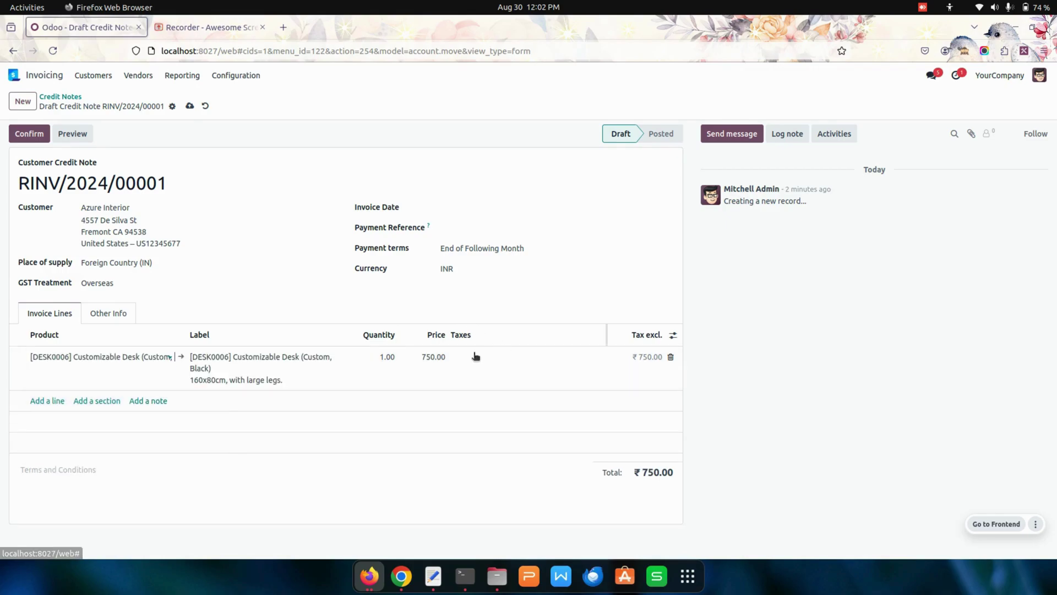
{"action": "left_click", "coordinate": [29, 133]}
{"action": "double_click", "coordinate": [97, 208]}
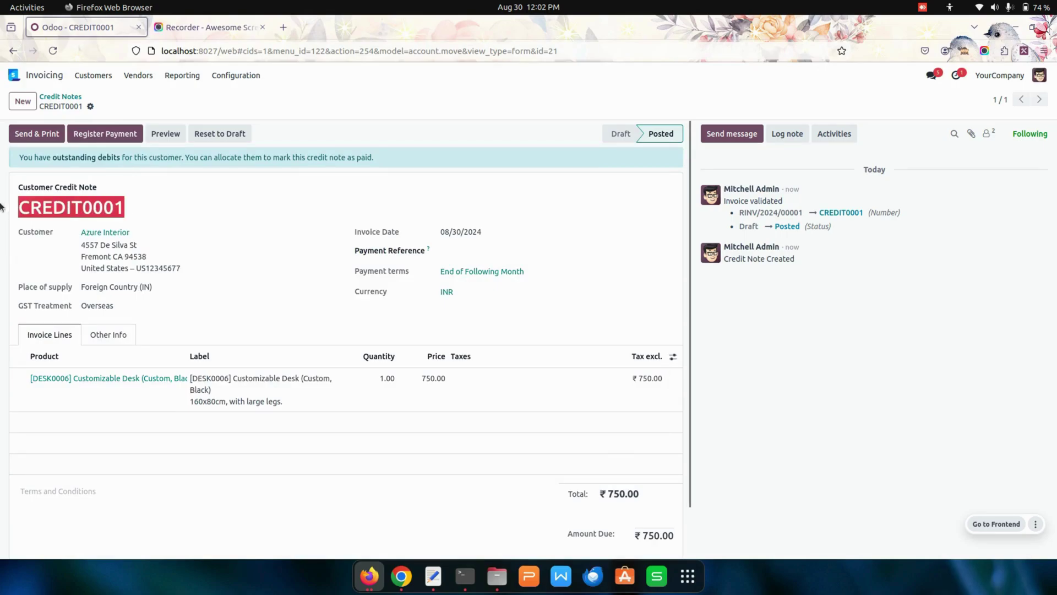
{"action": "left_click", "coordinate": [187, 219]}
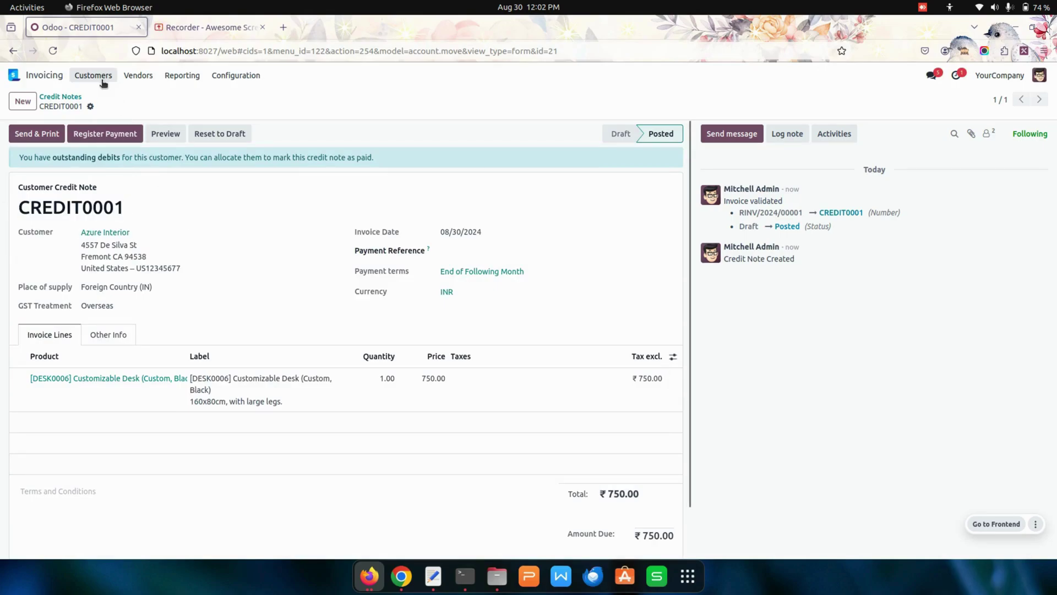
{"action": "left_click", "coordinate": [226, 76]}
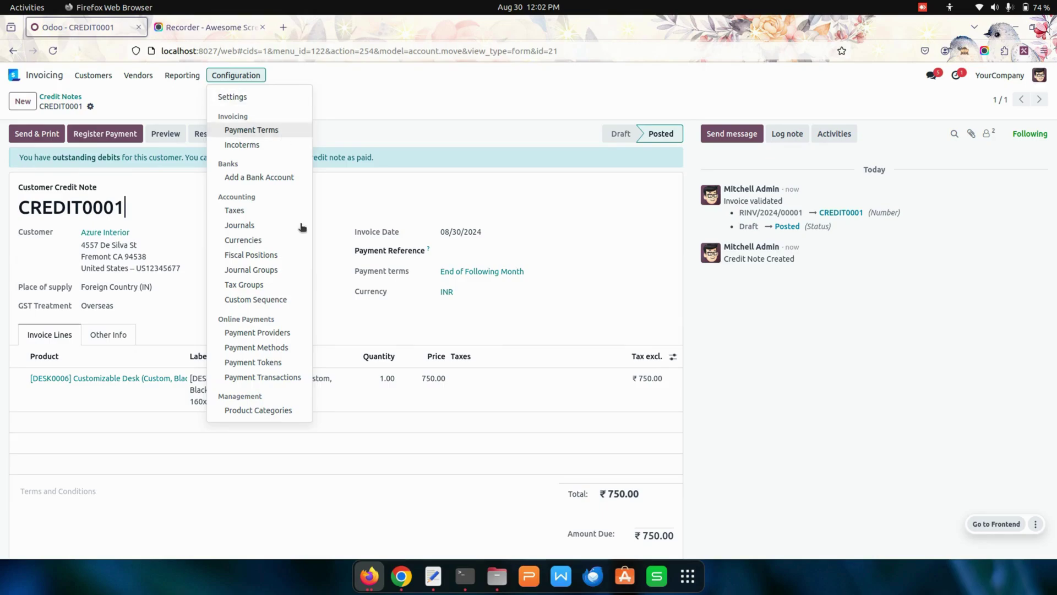
- Add a custom sequence row for the Cash journal with type Payment Receive Sequence
{"action": "left_click", "coordinate": [277, 302]}
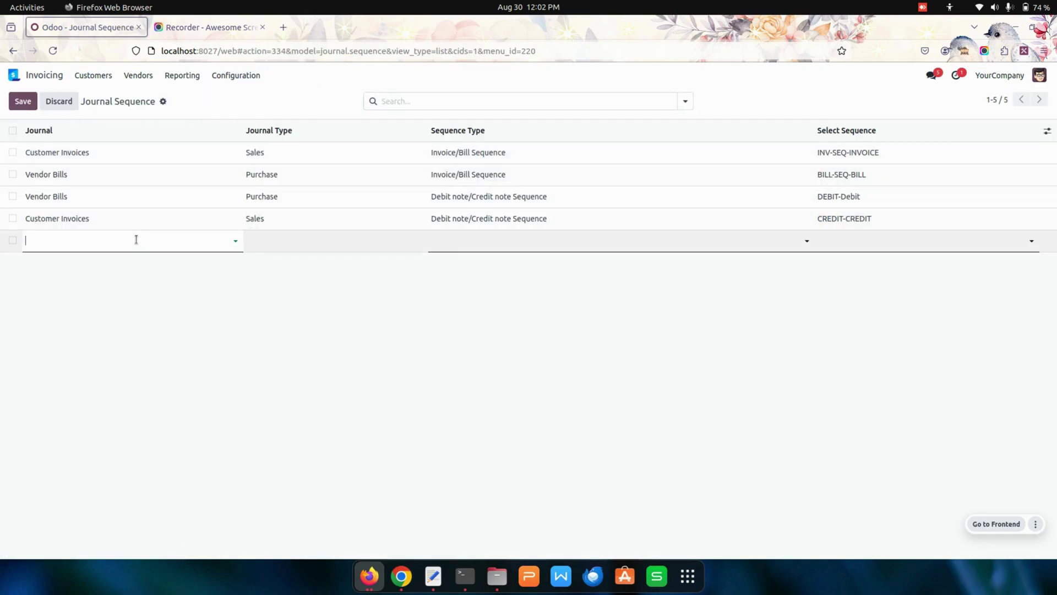
{"action": "left_click", "coordinate": [135, 239]}
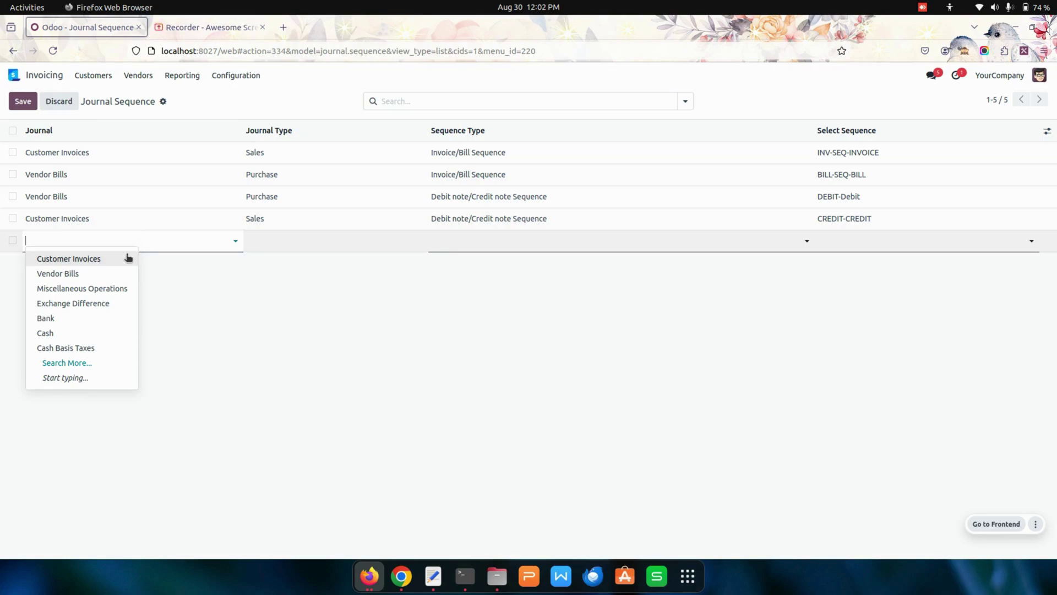
{"action": "left_click", "coordinate": [66, 340]}
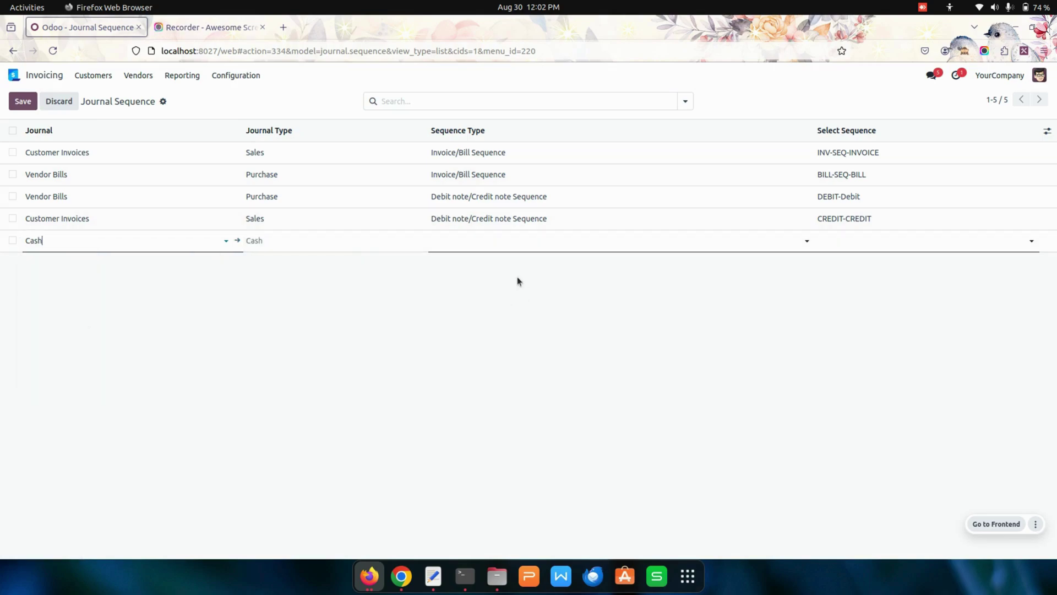
{"action": "left_click", "coordinate": [517, 240]}
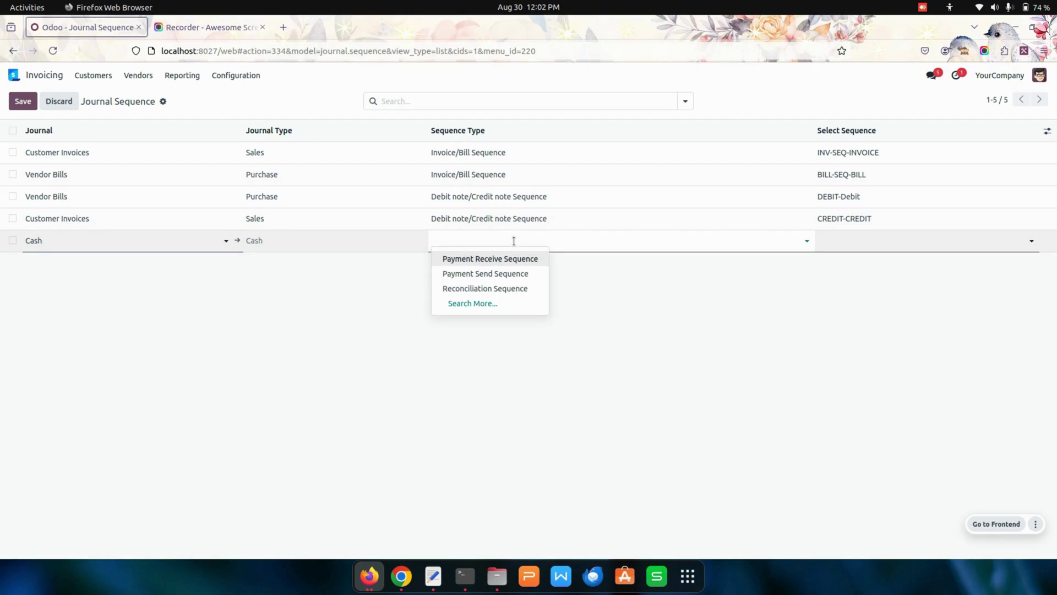
{"action": "left_click", "coordinate": [512, 260]}
- Enter CASH as the row's sequence name and create it as a new sequence
{"action": "left_click", "coordinate": [841, 245]}
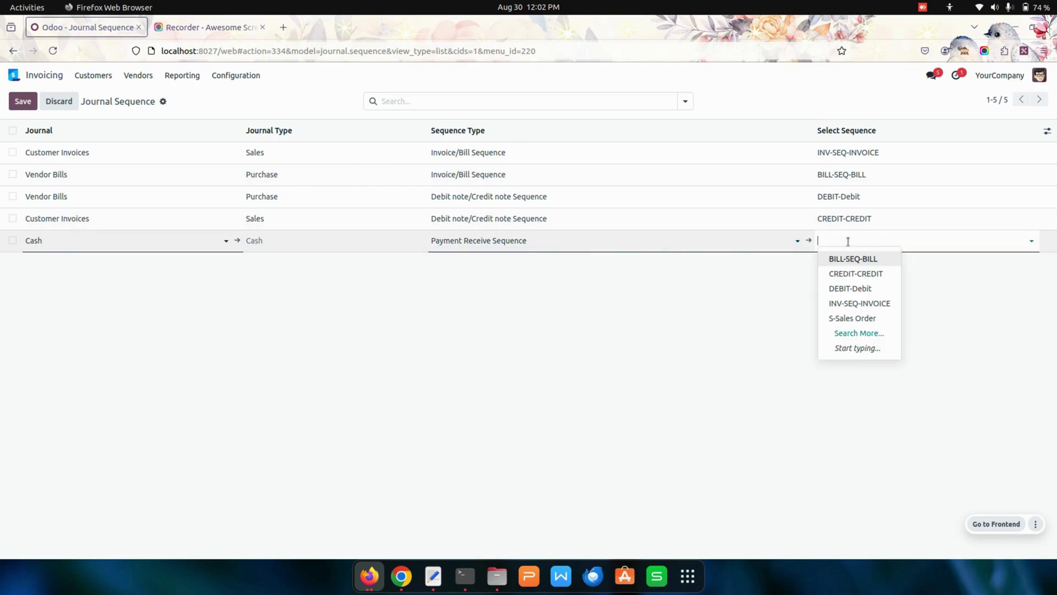
{"action": "type", "text": "CAHS"}
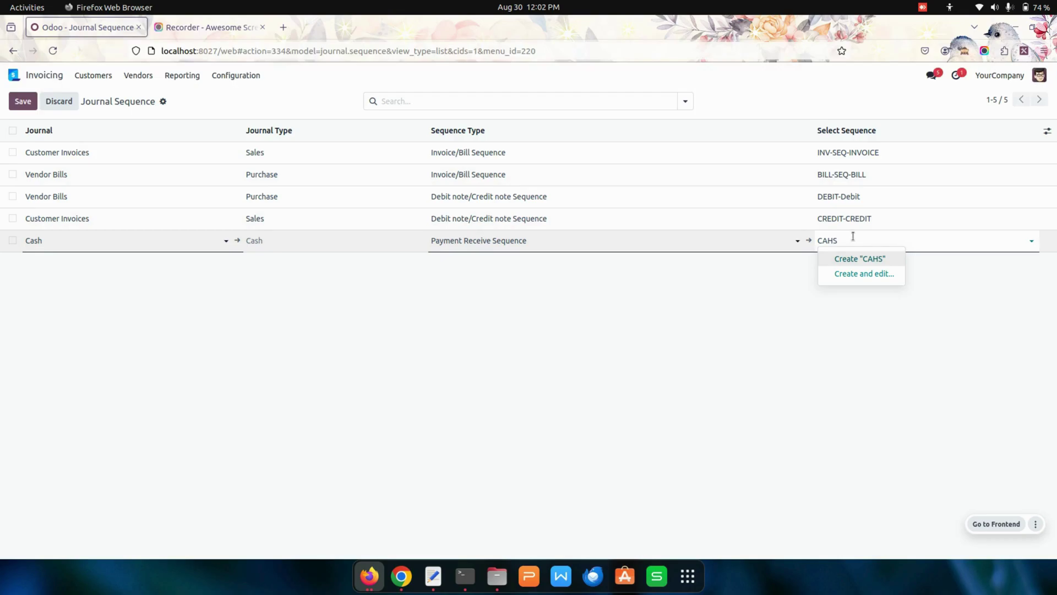
{"action": "key", "text": "BackSpace"}
{"action": "key", "text": "BackSpace"}
{"action": "type", "text": "SH"}
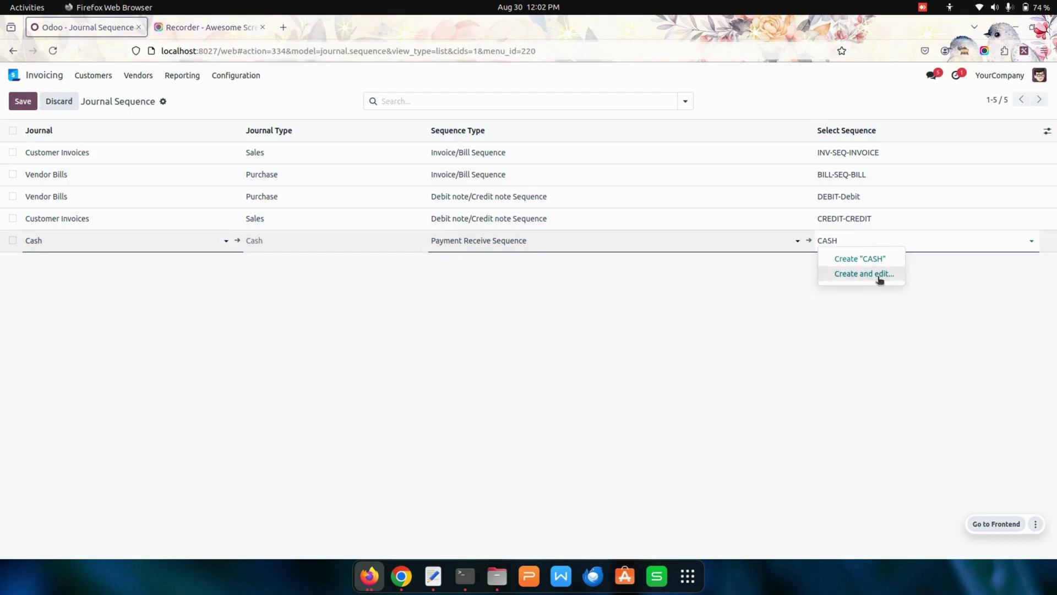
{"action": "left_click", "coordinate": [875, 275]}
- Give the CASH sequence prefix CASH-, code account.payment and size 4, then save the Cash row
{"action": "left_click", "coordinate": [391, 281]}
{"action": "type", "text": "CASH-"}
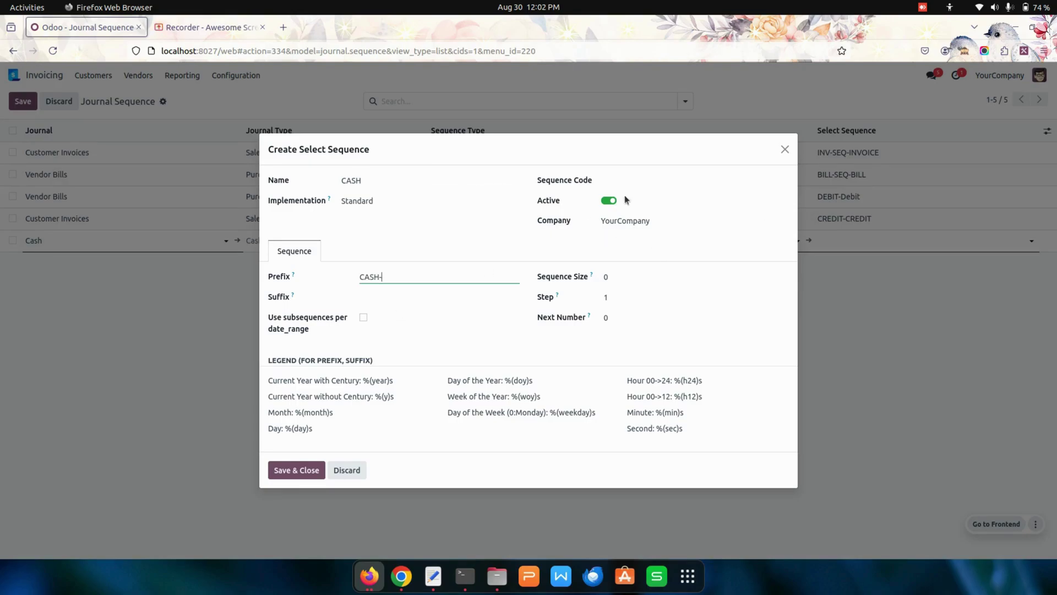
{"action": "left_click", "coordinate": [660, 182]}
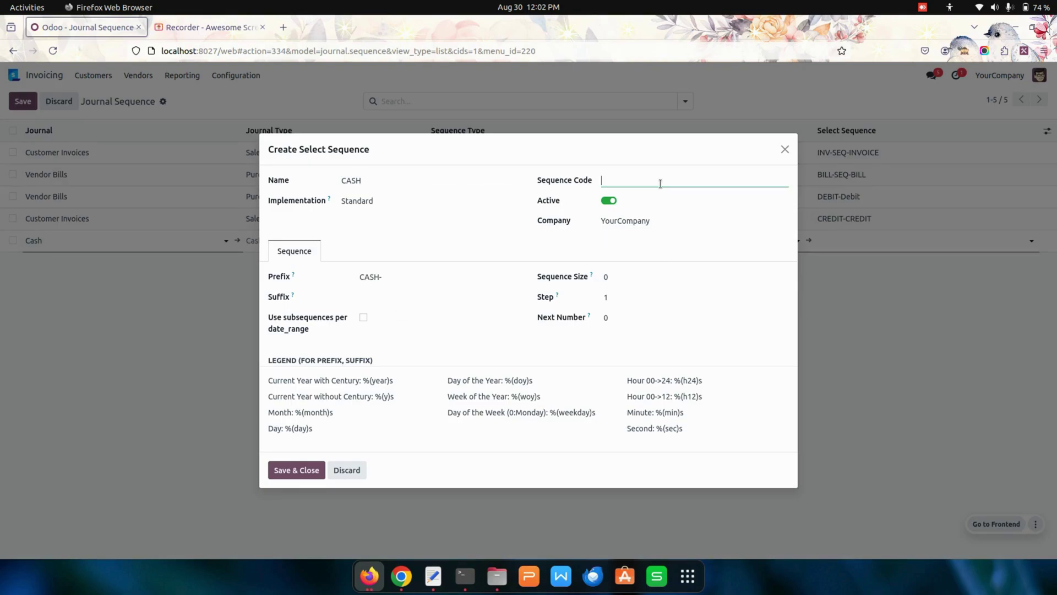
{"action": "type", "text": "account.payment"}
{"action": "left_click", "coordinate": [643, 275]}
{"action": "type", "text": "4"}
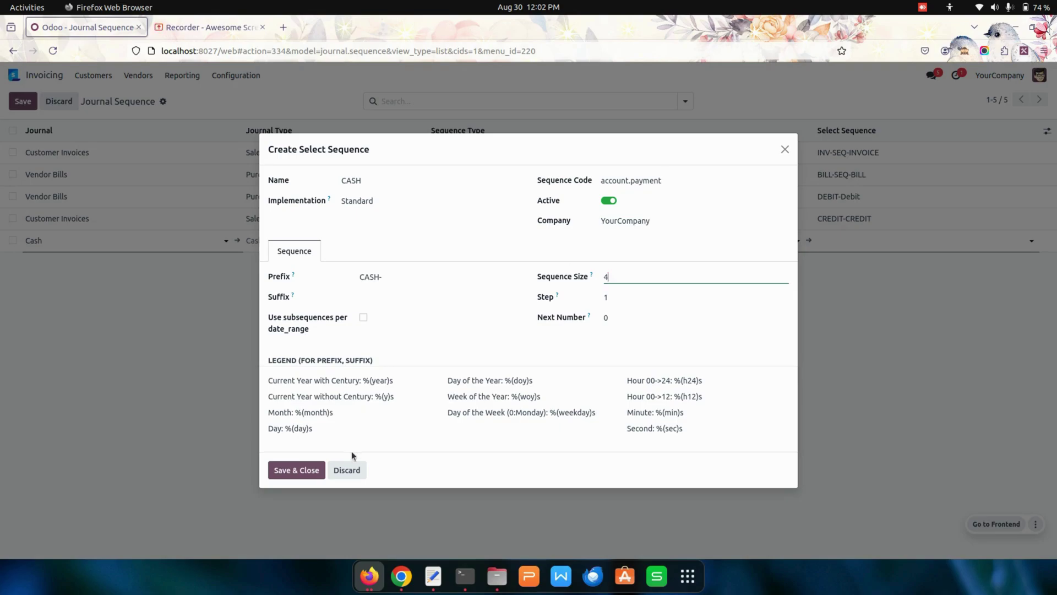
{"action": "left_click", "coordinate": [299, 470]}
{"action": "left_click", "coordinate": [23, 100]}
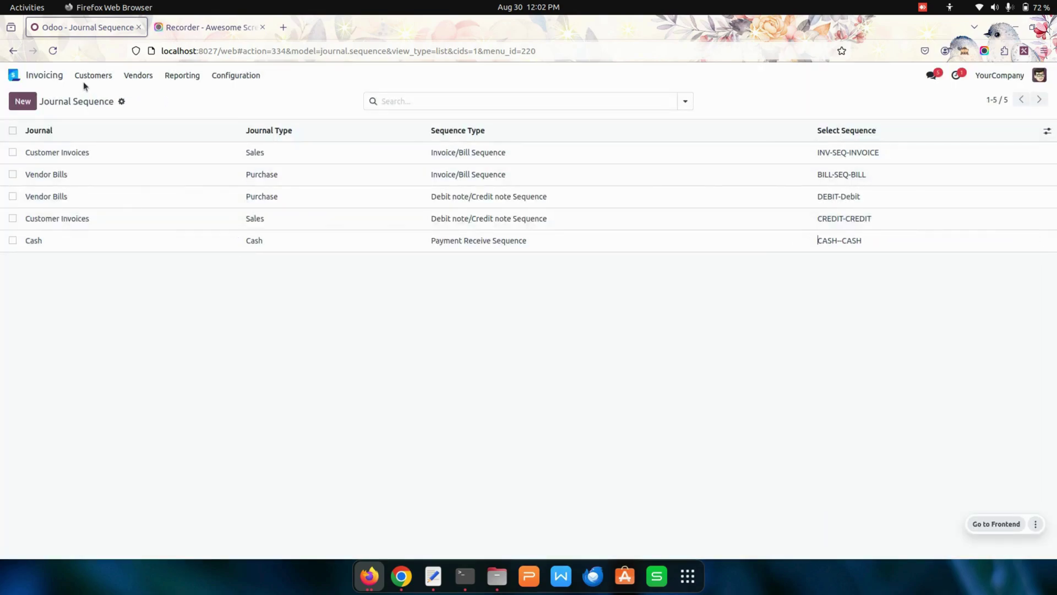
- Start a new customer invoice with Azure Interior as the customer
{"action": "left_click", "coordinate": [93, 75]}
{"action": "left_click", "coordinate": [108, 94]}
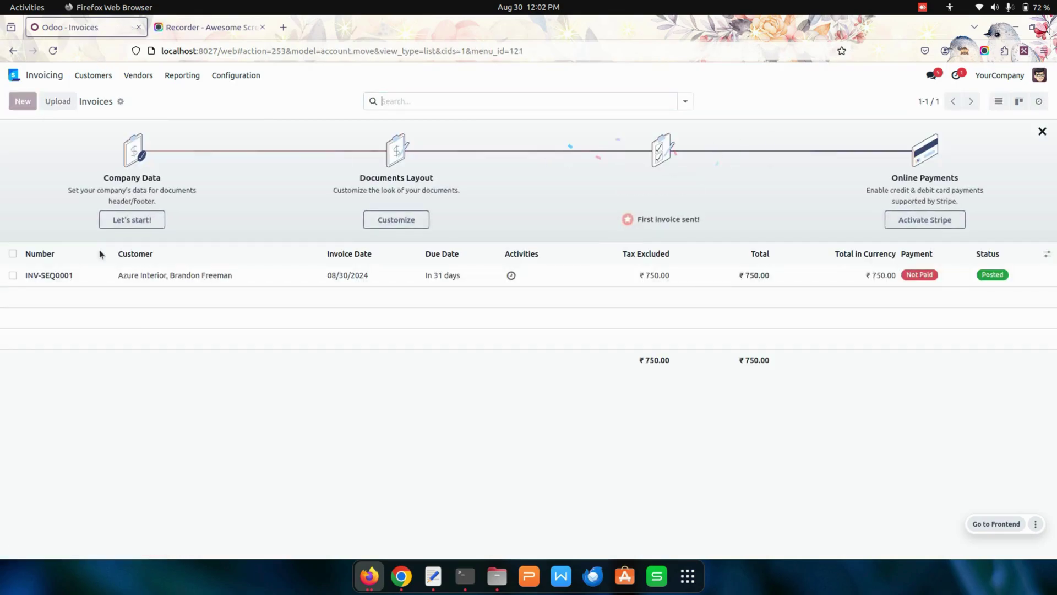
{"action": "left_click", "coordinate": [22, 101]}
{"action": "left_click", "coordinate": [167, 207]}
{"action": "left_click", "coordinate": [163, 237]}
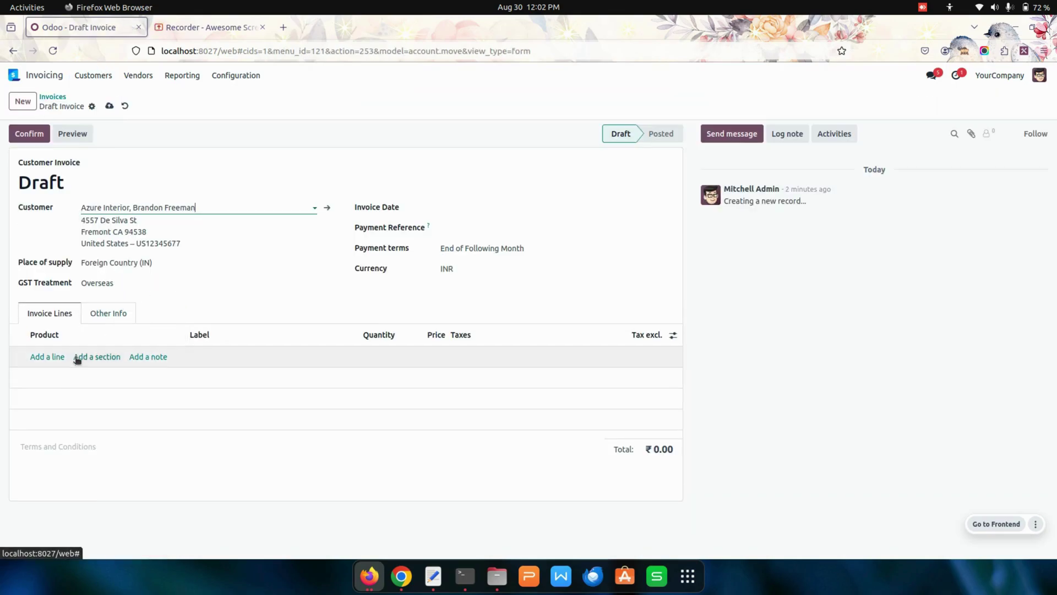
- Add a [DESK0006] Customizable Desk line, post the ₹750.00 invoice INV-SEQ0002, and begin payment registration
{"action": "left_click", "coordinate": [58, 357]}
{"action": "left_click", "coordinate": [77, 386]}
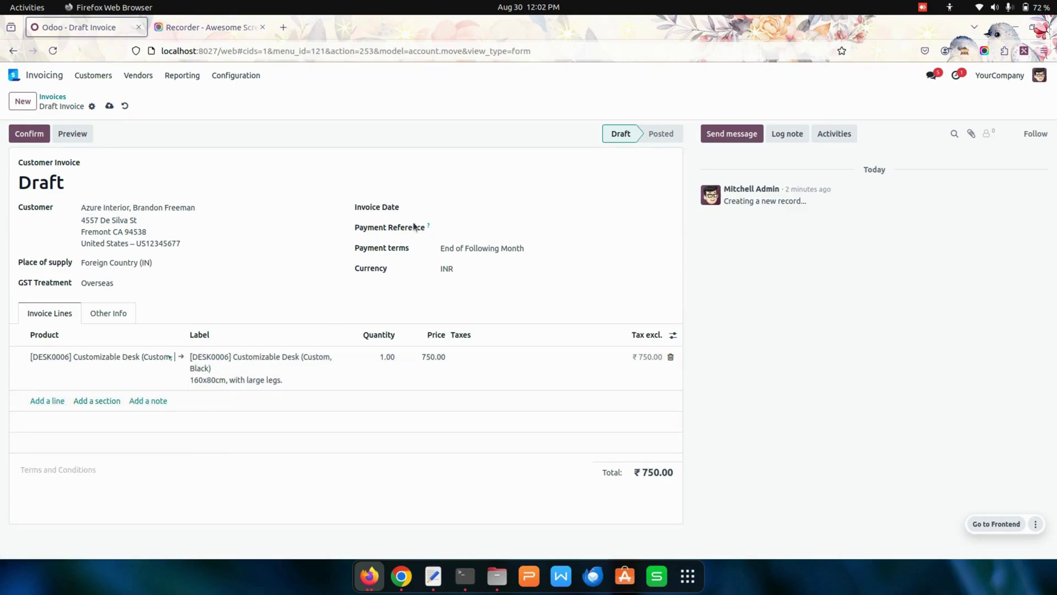
{"action": "left_click", "coordinate": [33, 133]}
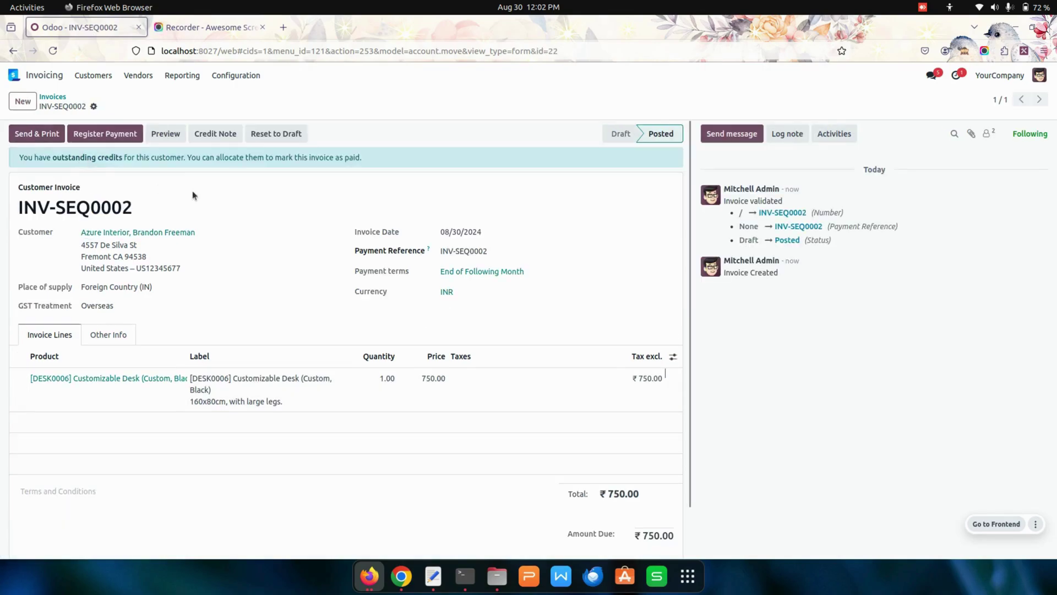
{"action": "left_click", "coordinate": [130, 136]}
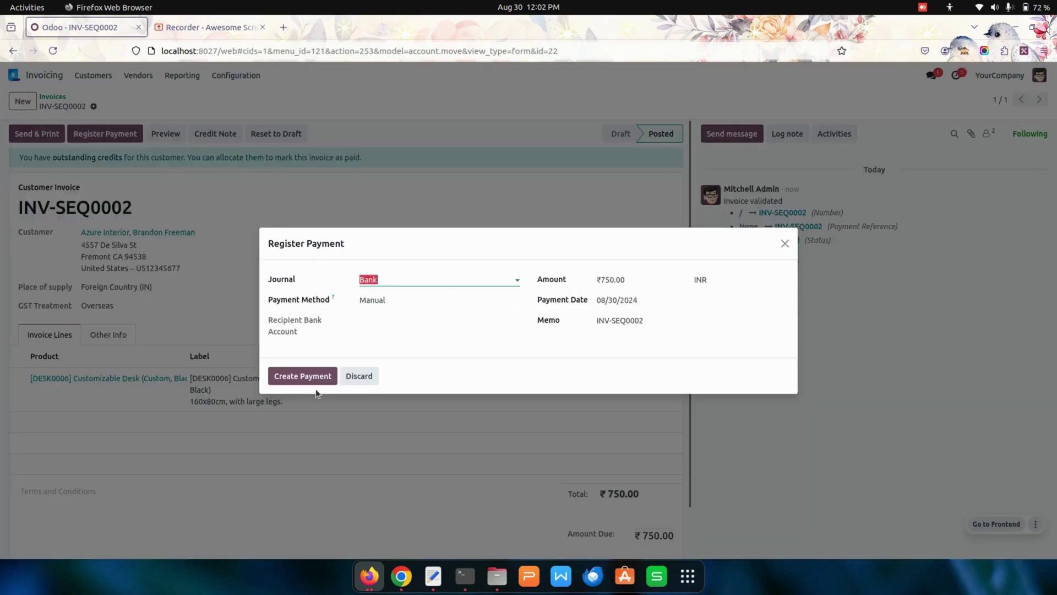
- Pay invoice INV-SEQ0002 in full through the Cash journal
{"action": "left_click", "coordinate": [408, 288]}
{"action": "left_click", "coordinate": [374, 311]}
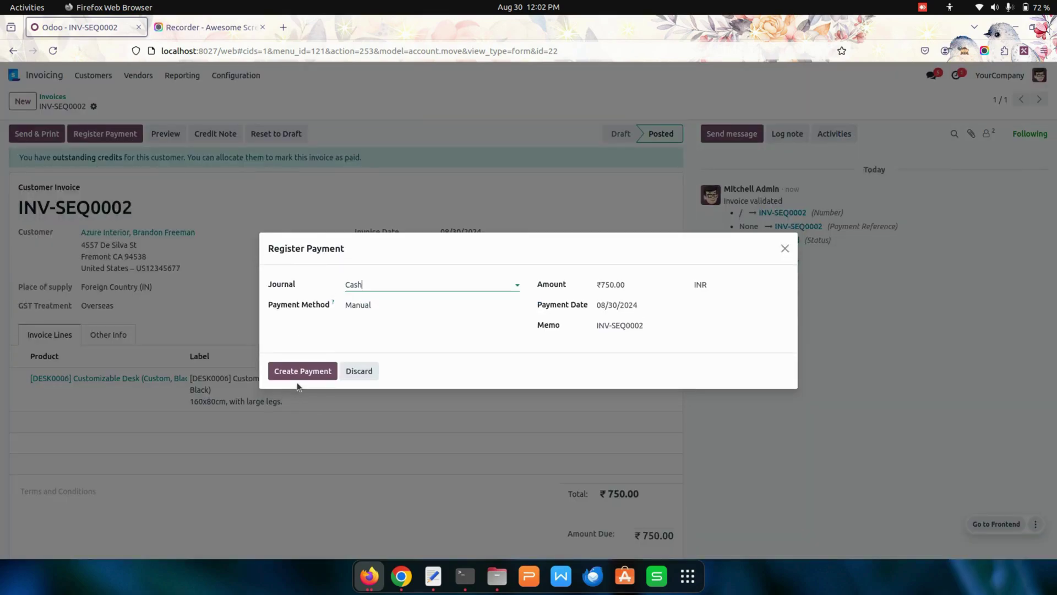
{"action": "left_click", "coordinate": [303, 377]}
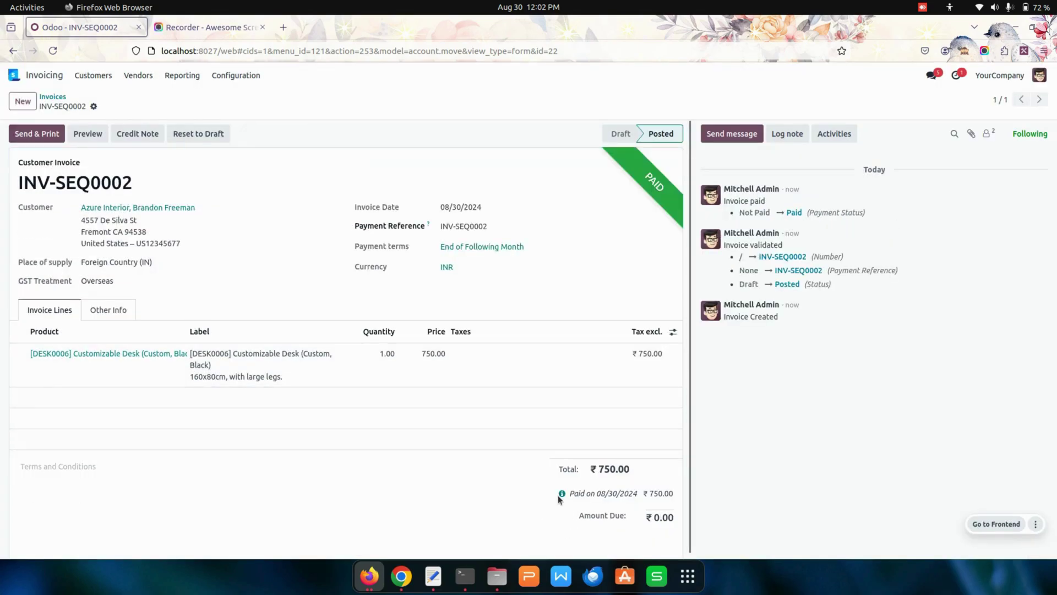
- Open the recorded payment to confirm it is numbered CASH-0001, then return to INV-SEQ0002
{"action": "left_click", "coordinate": [563, 494]}
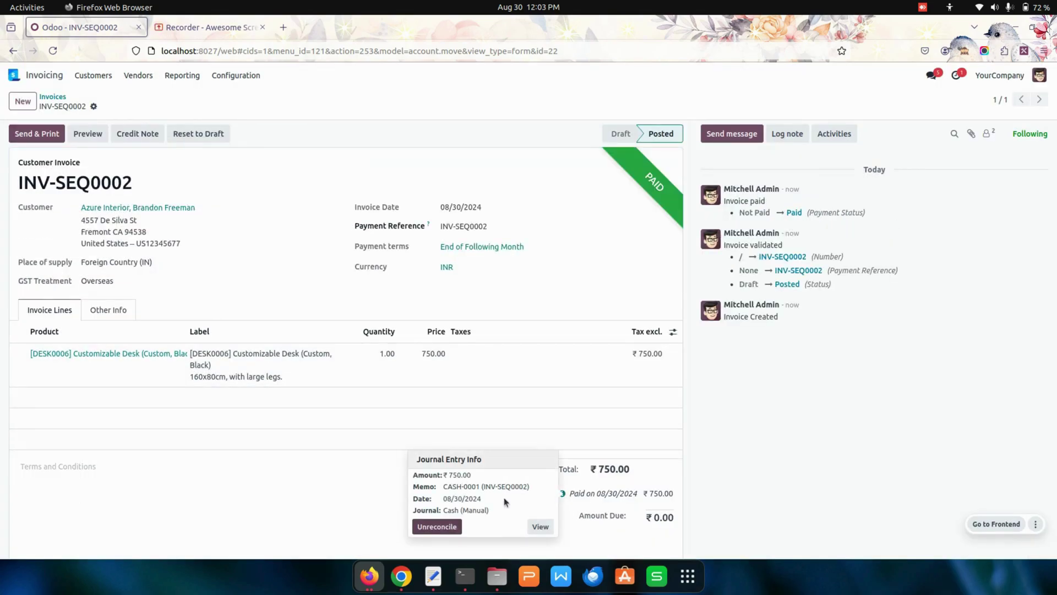
{"action": "left_click", "coordinate": [539, 526]}
{"action": "double_click", "coordinate": [45, 165]}
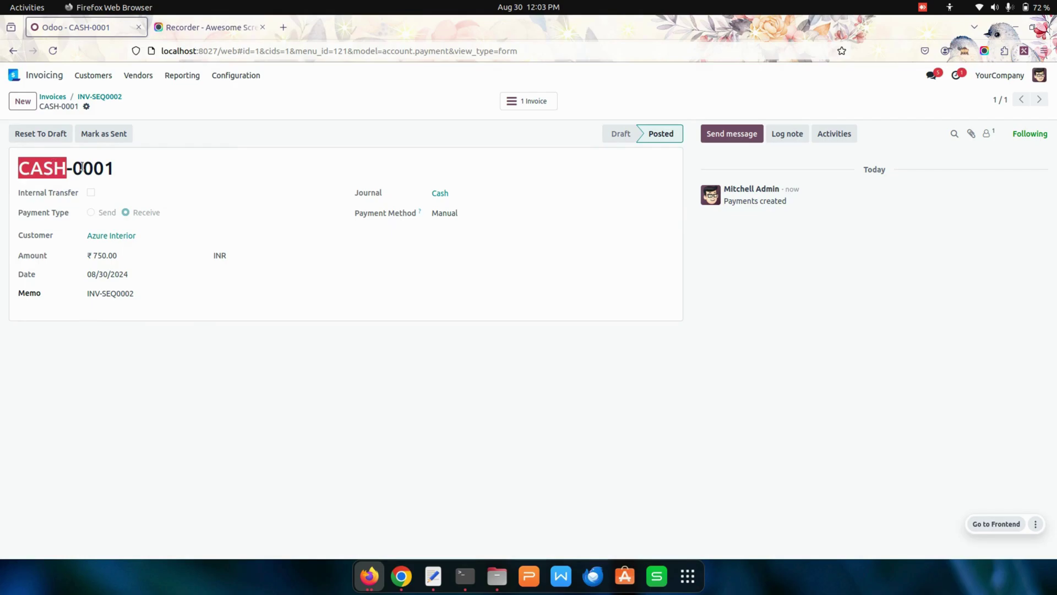
{"action": "left_click", "coordinate": [91, 97]}
{"action": "left_click", "coordinate": [235, 75]}
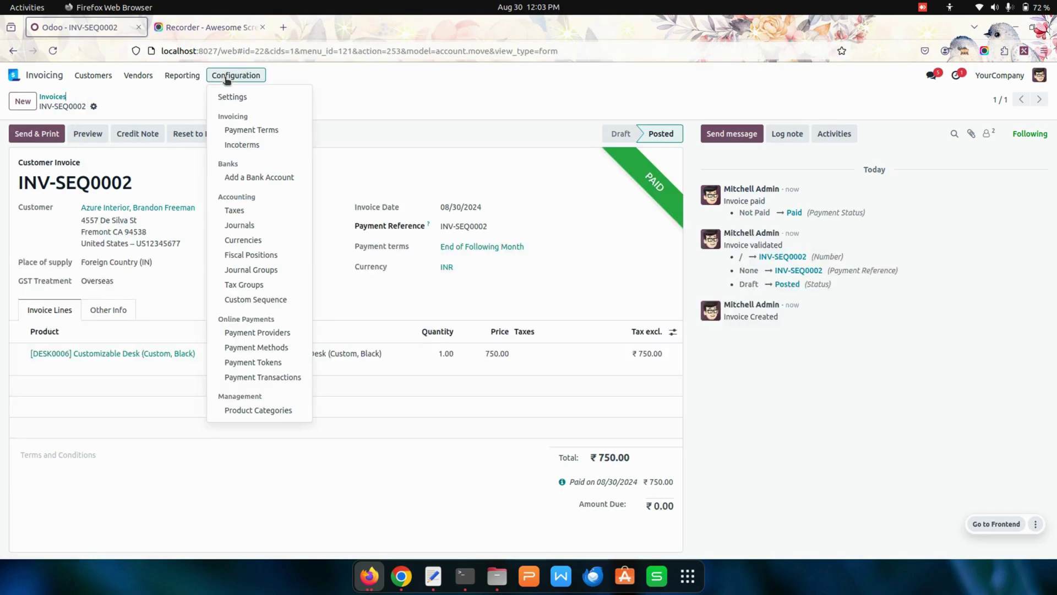
- Add a custom sequence row for the Bank journal with type Payment Receive Sequence
{"action": "left_click", "coordinate": [282, 302]}
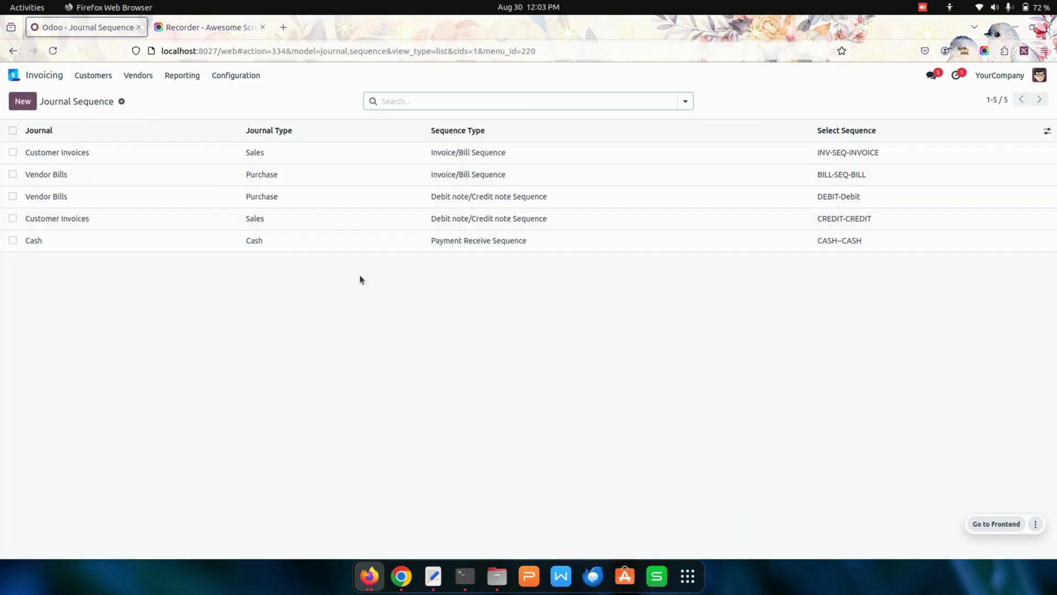
{"action": "left_click", "coordinate": [20, 101]}
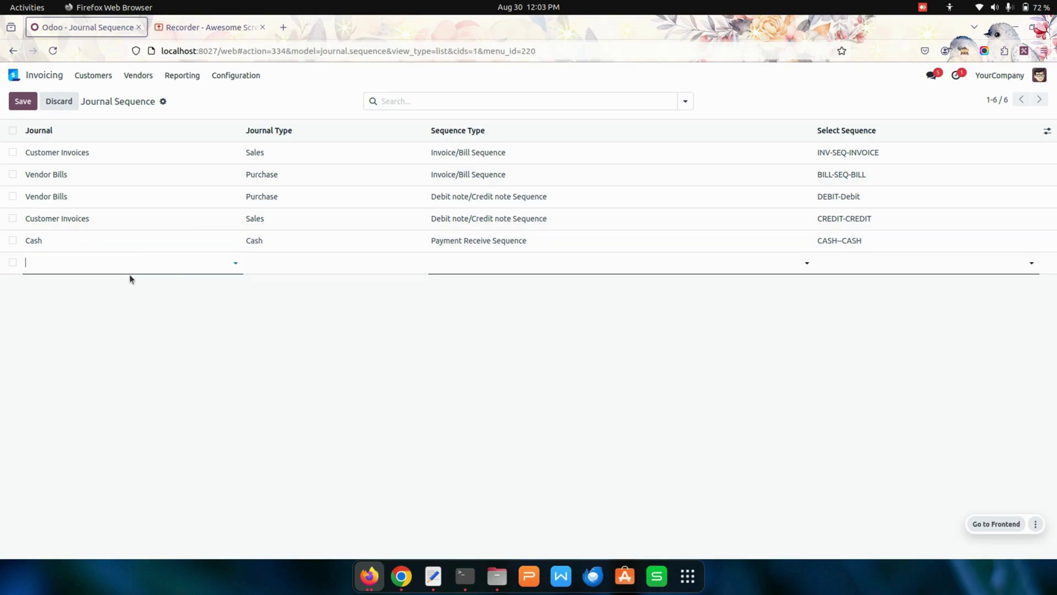
{"action": "left_click", "coordinate": [135, 259]}
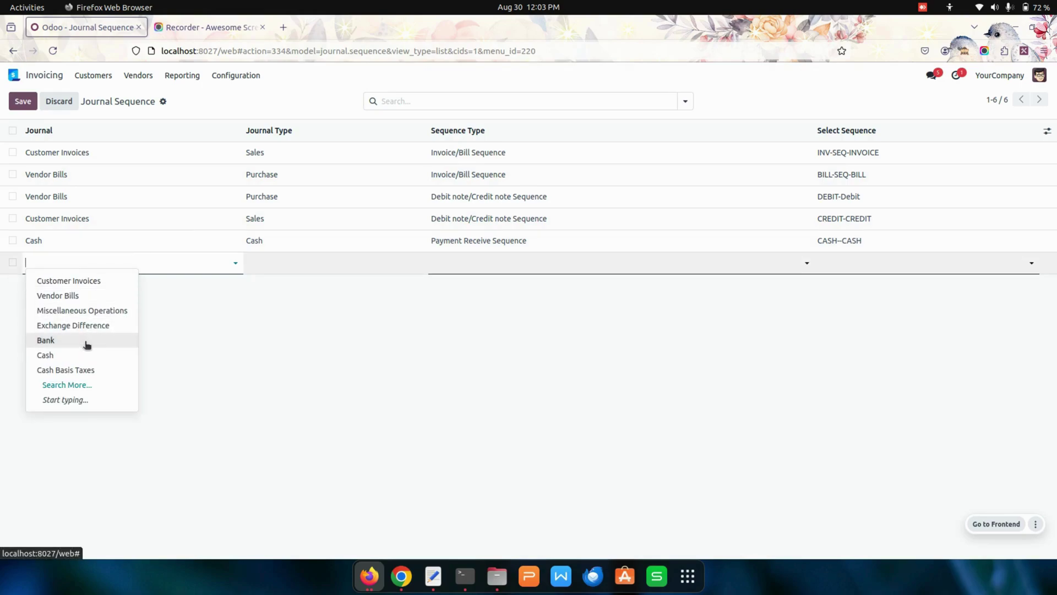
{"action": "left_click", "coordinate": [84, 342]}
{"action": "left_click", "coordinate": [513, 265]}
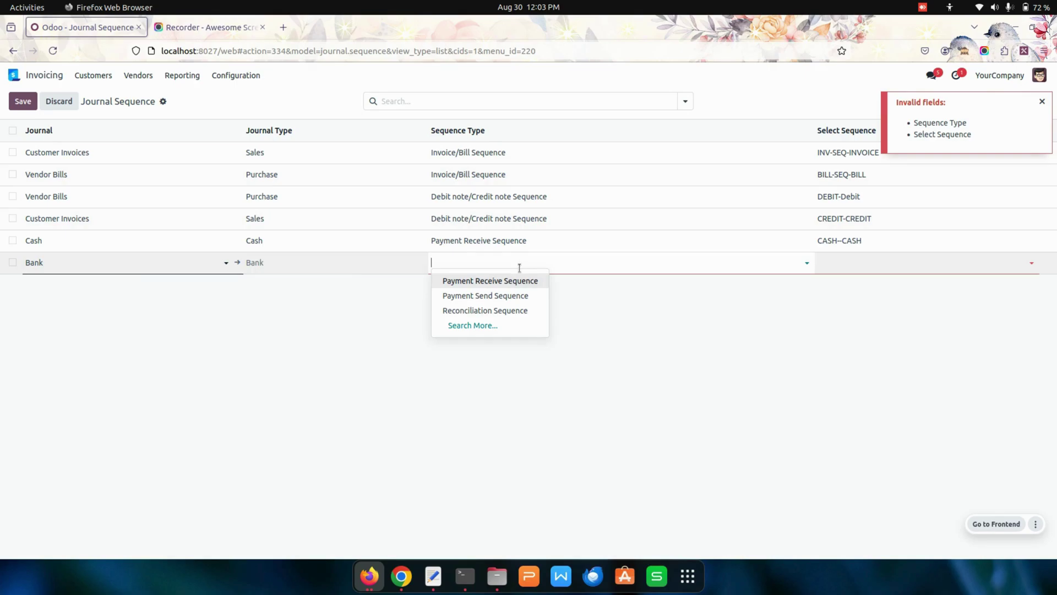
{"action": "left_click", "coordinate": [516, 294]}
{"action": "left_click", "coordinate": [540, 260]}
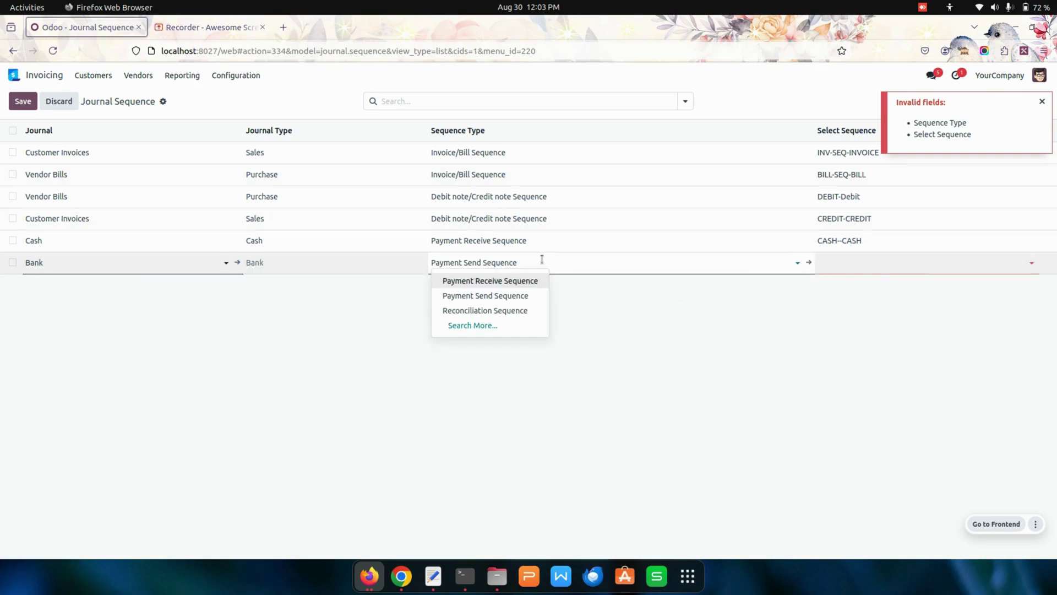
{"action": "left_click", "coordinate": [518, 281]}
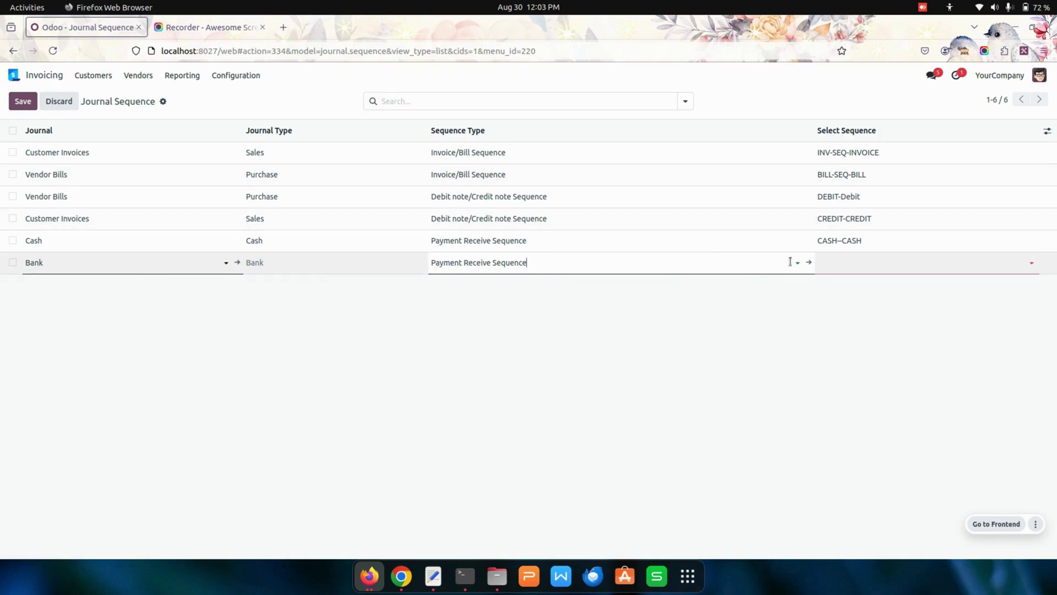
- Start creating a new BANK sequence for the Bank row
{"action": "left_click", "coordinate": [840, 263]}
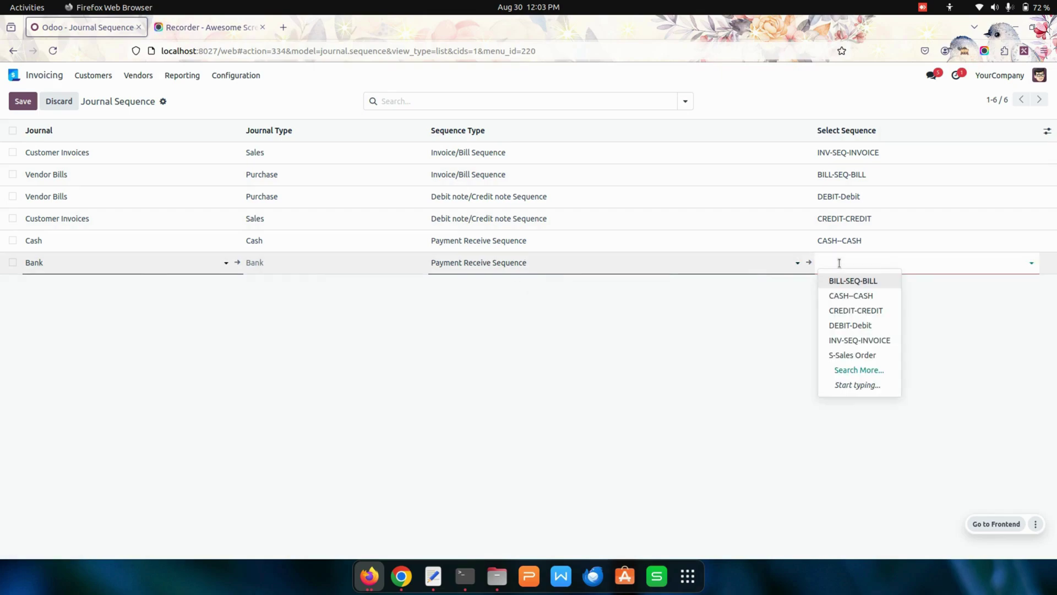
{"action": "type", "text": "BANK"}
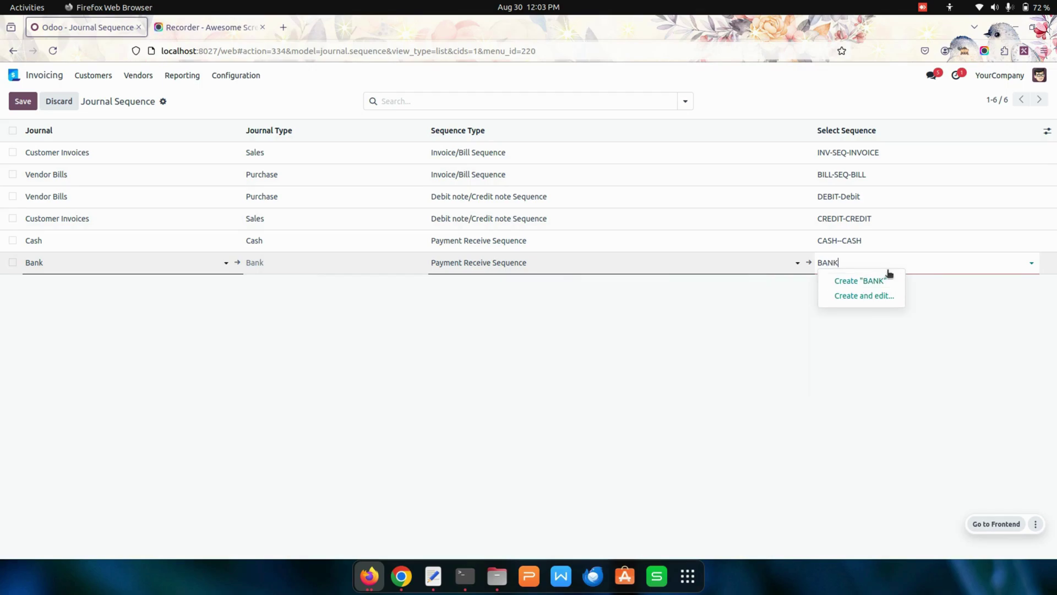
{"action": "left_click", "coordinate": [860, 297]}
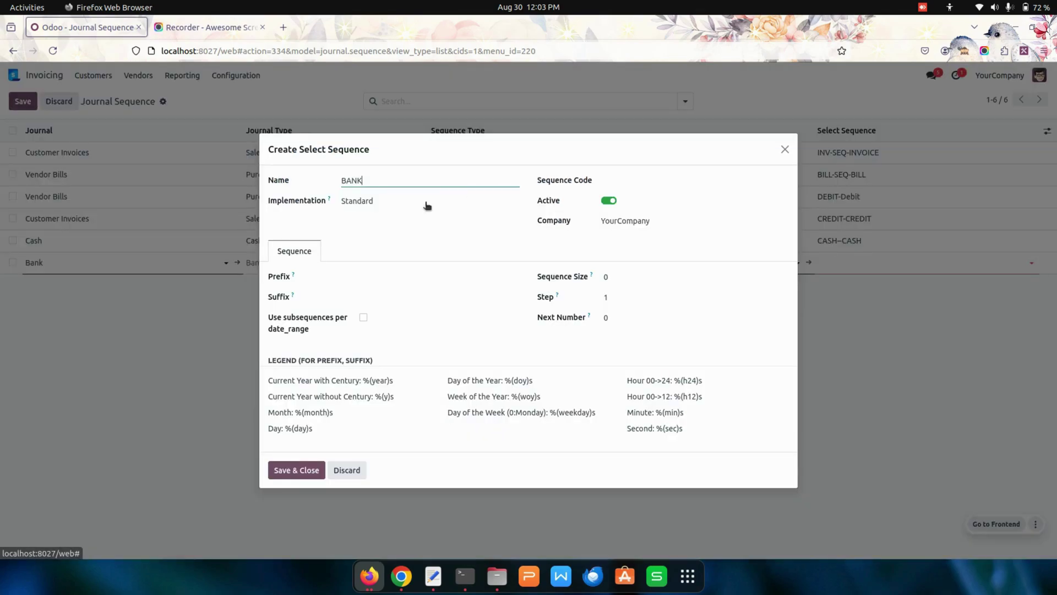
- Set the BANK sequence's prefix to BANK, code account.payment2 and size 4, then save it
{"action": "double_click", "coordinate": [455, 180]}
{"action": "key", "text": "ctrl+c"}
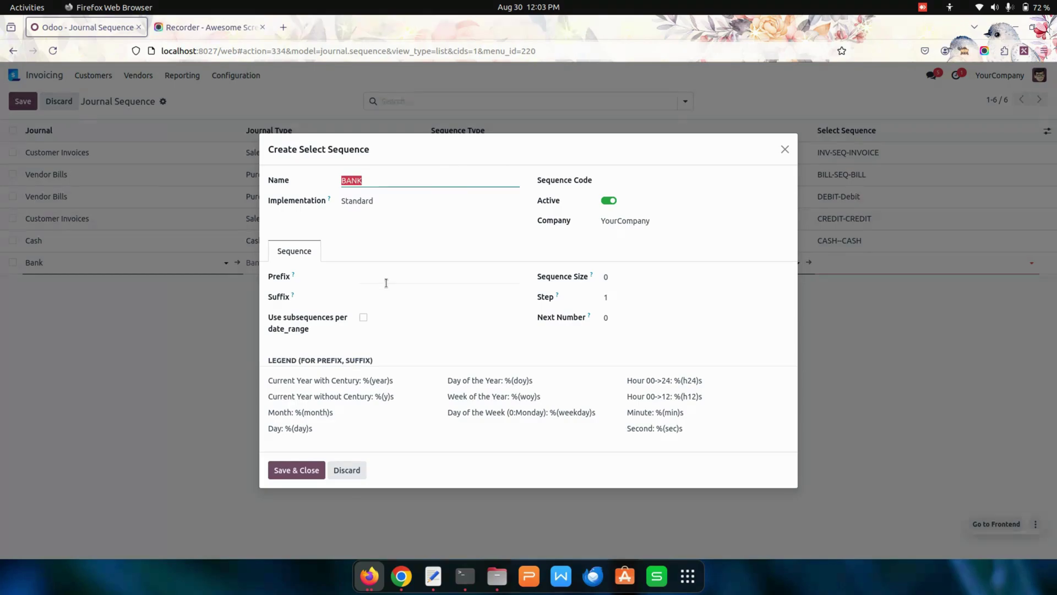
{"action": "left_click", "coordinate": [390, 271]}
{"action": "key", "text": "ctrl+v"}
{"action": "left_click", "coordinate": [661, 179]}
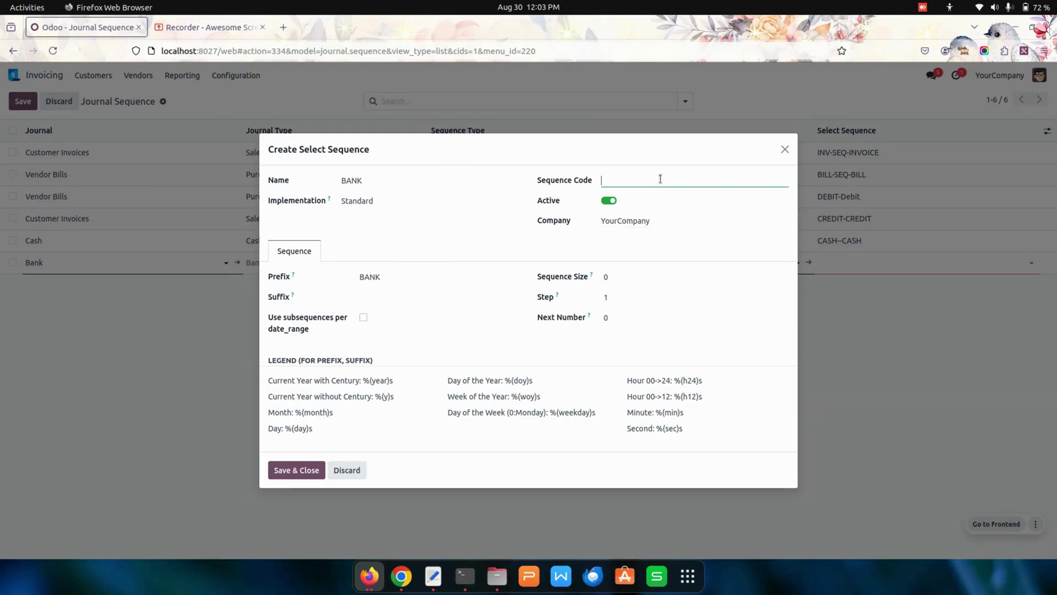
{"action": "type", "text": "account.move2"}
{"action": "left_click_drag", "start_coordinate": [633, 184], "coordinate": [721, 182]}
{"action": "type", "text": "payment2"}
{"action": "left_click", "coordinate": [654, 276]}
{"action": "key", "text": "BackSpace"}
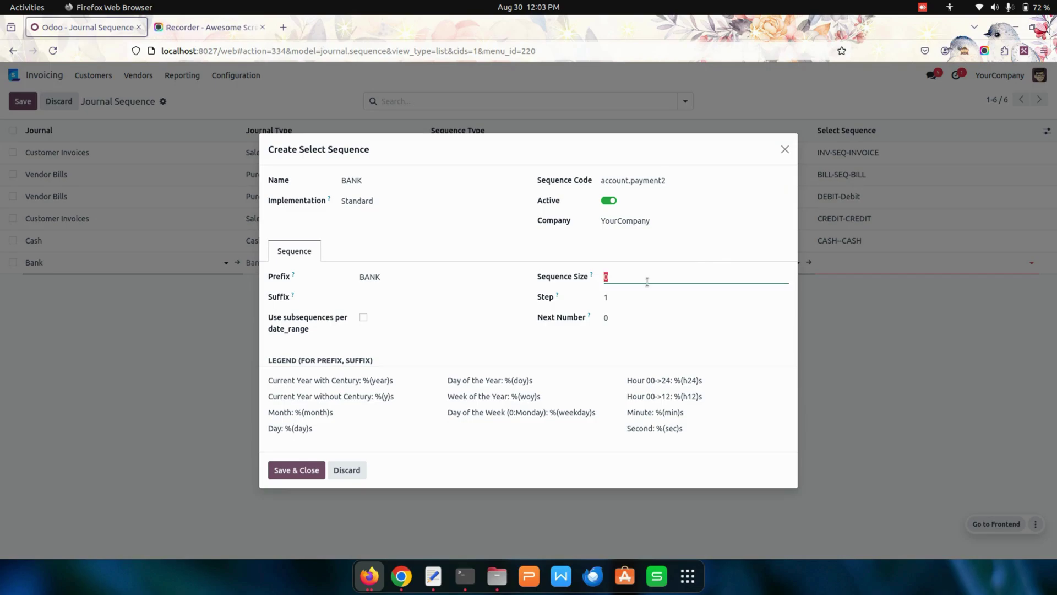
{"action": "type", "text": "4"}
{"action": "left_click", "coordinate": [295, 474]}
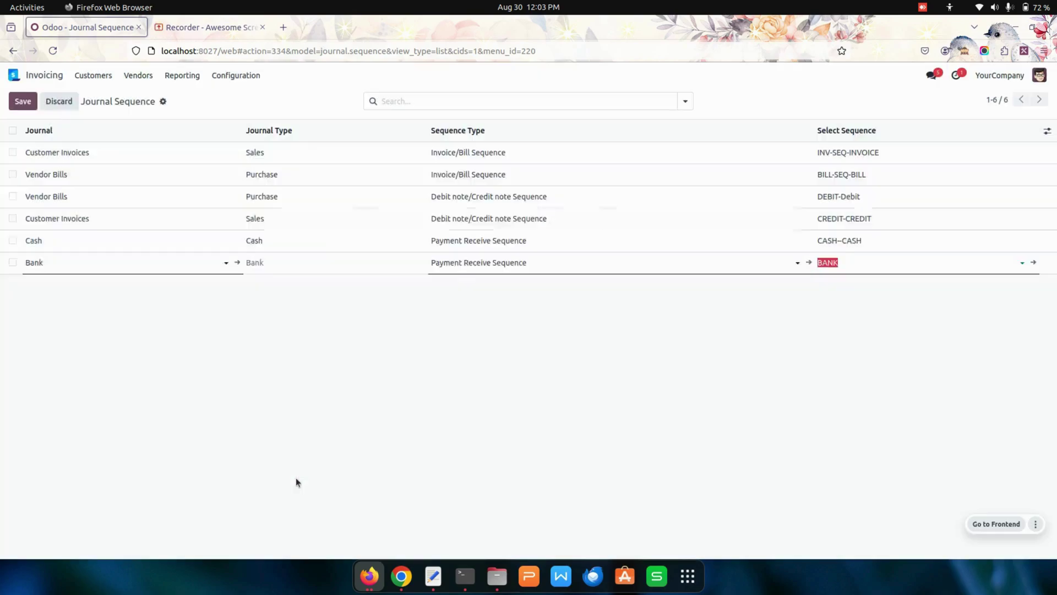
- Save the Bank row with BANK-BANK, discard a trial Cash Basis Taxes row, and go to the apps home screen
{"action": "left_click", "coordinate": [23, 101]}
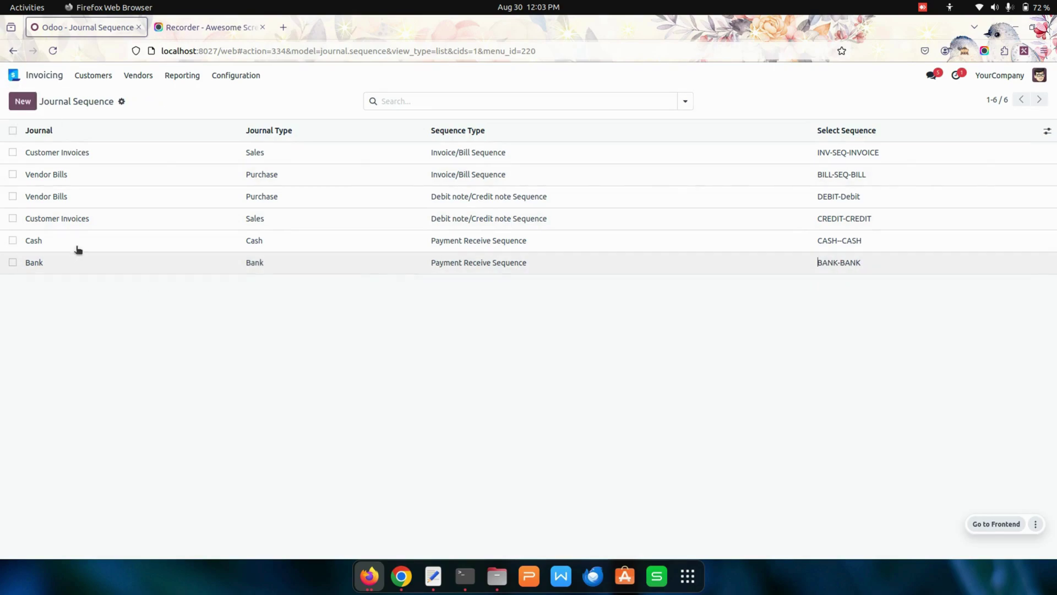
{"action": "left_click", "coordinate": [34, 102]}
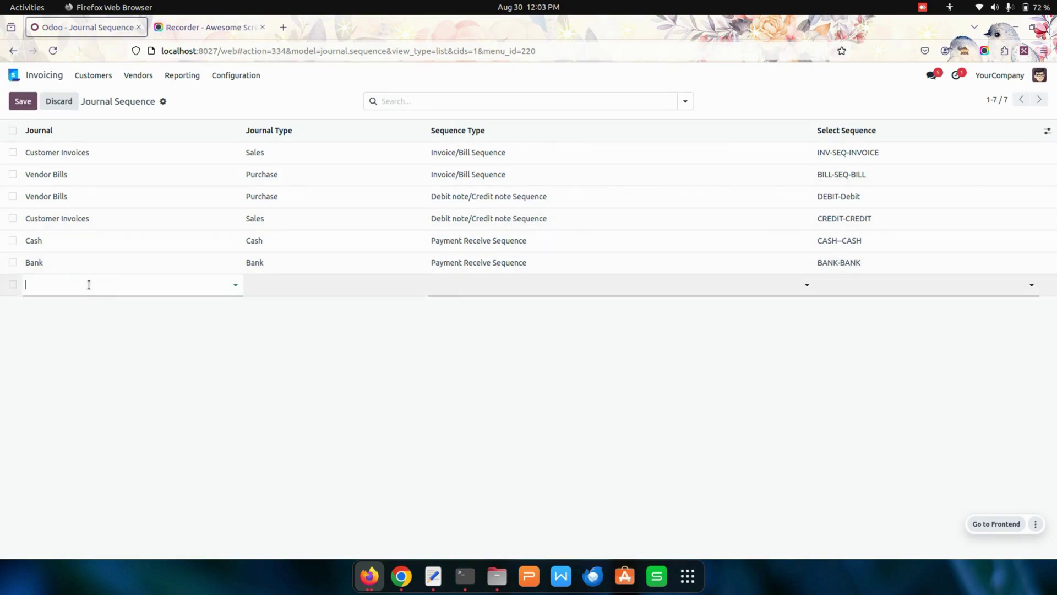
{"action": "left_click", "coordinate": [89, 284]}
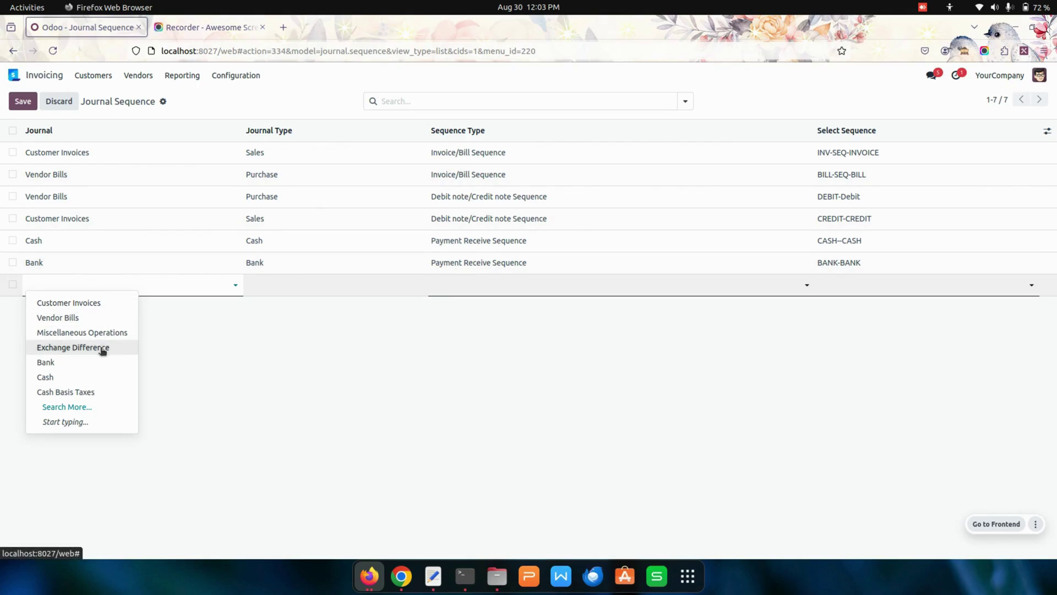
{"action": "left_click", "coordinate": [94, 393]}
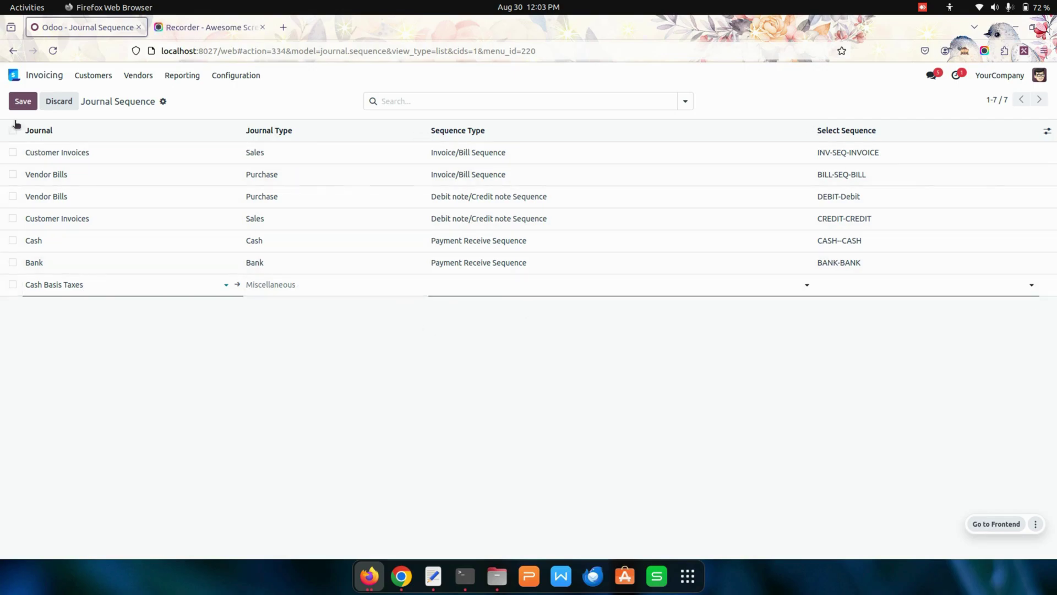
{"action": "left_click", "coordinate": [59, 100]}
{"action": "left_click", "coordinate": [16, 76]}
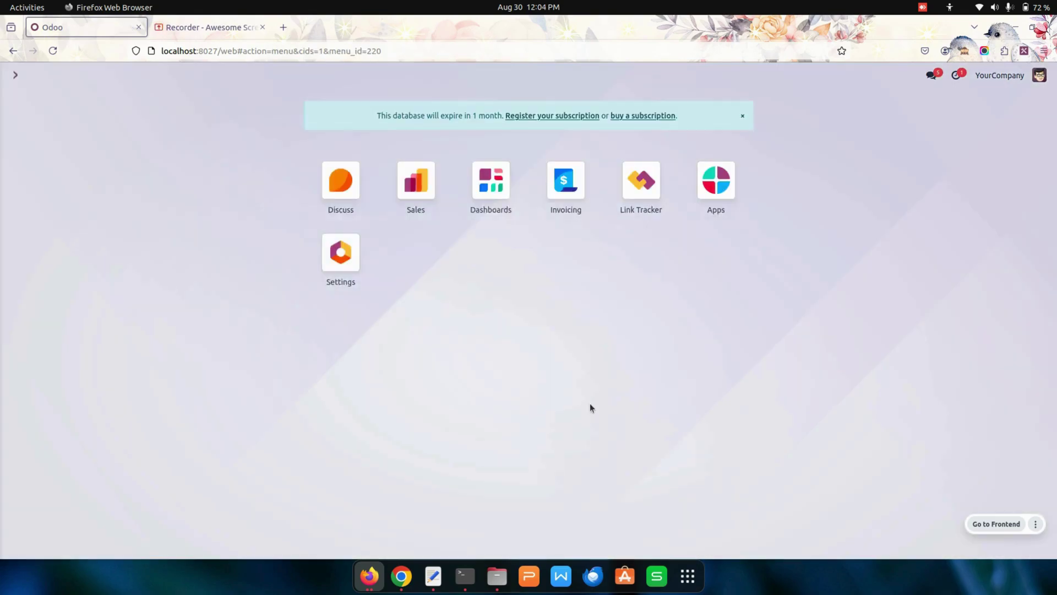